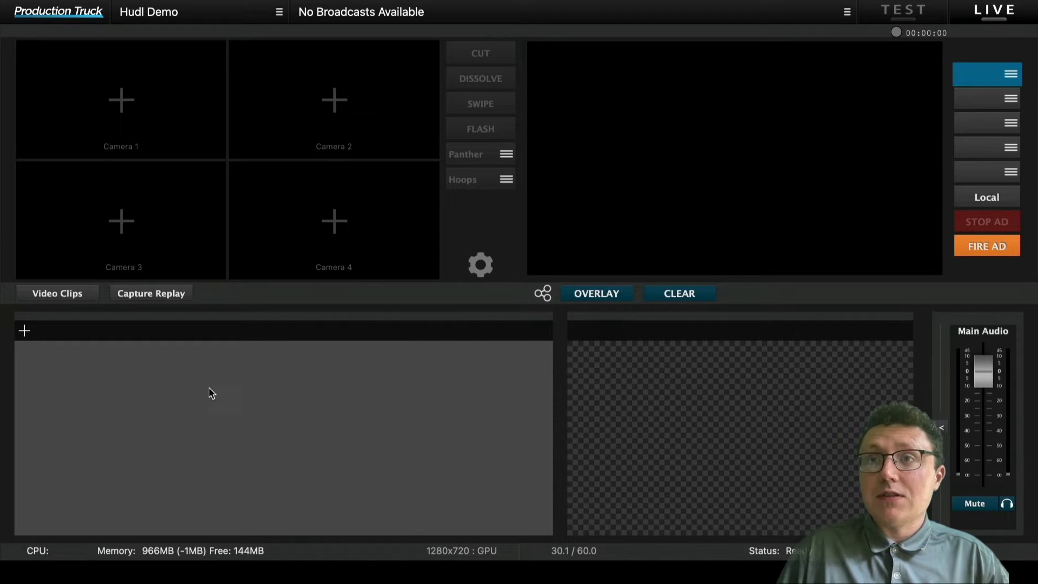
- Run the network bandwidth test to US East (about 31.5 Mbps), then close the settings
click(481, 272)
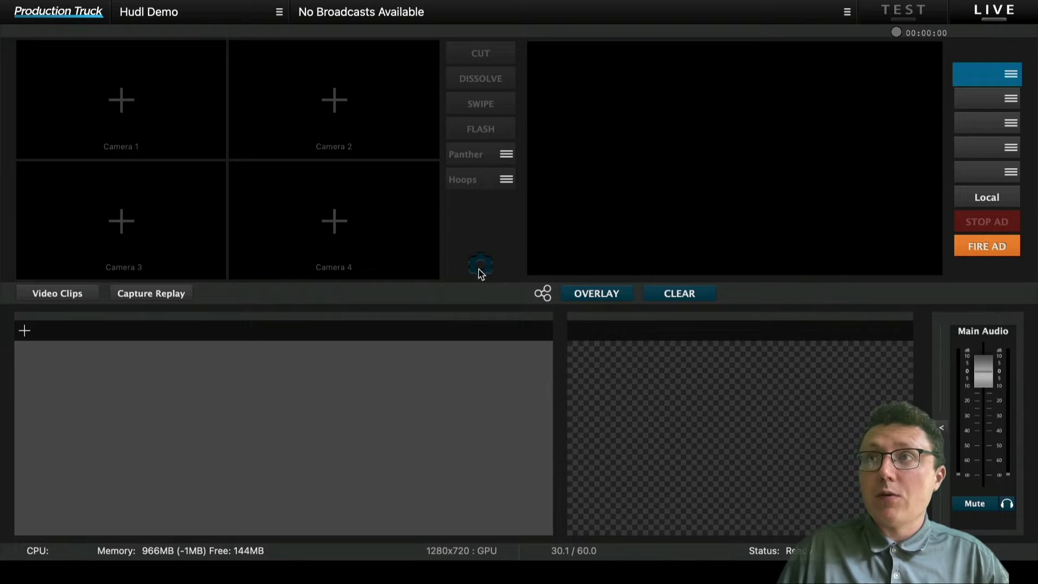
click(655, 136)
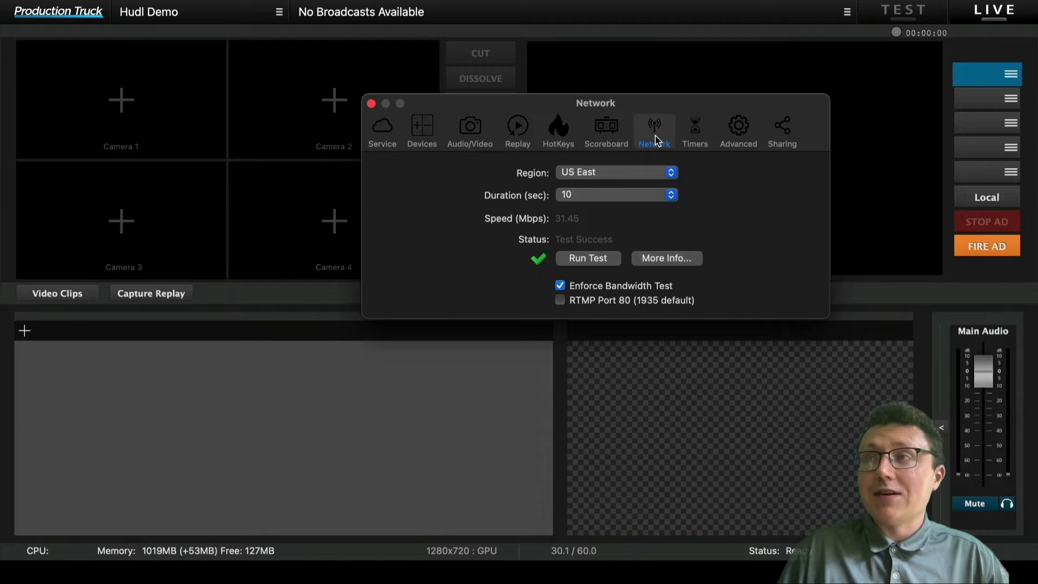
click(590, 259)
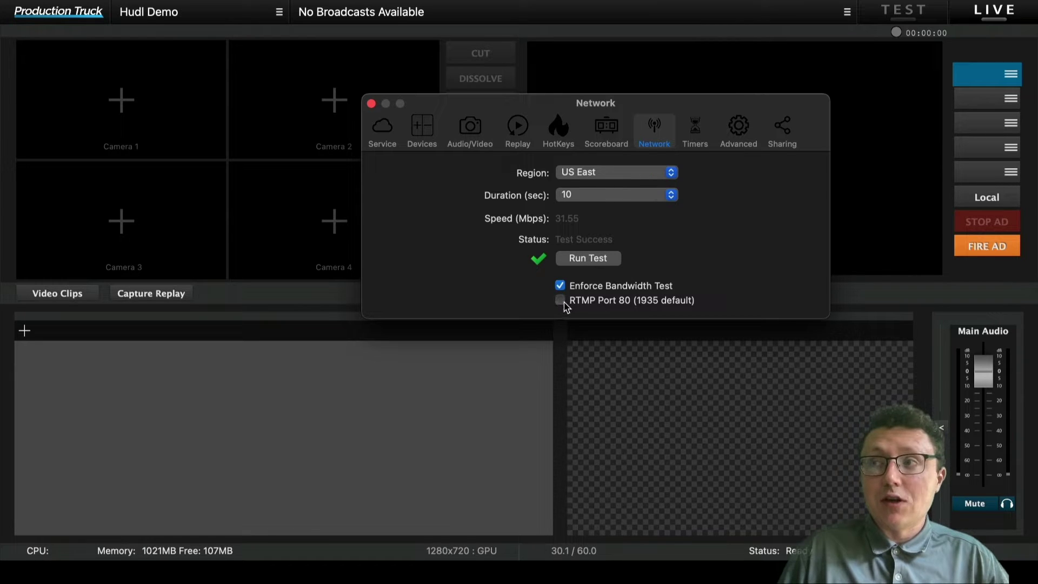
click(371, 104)
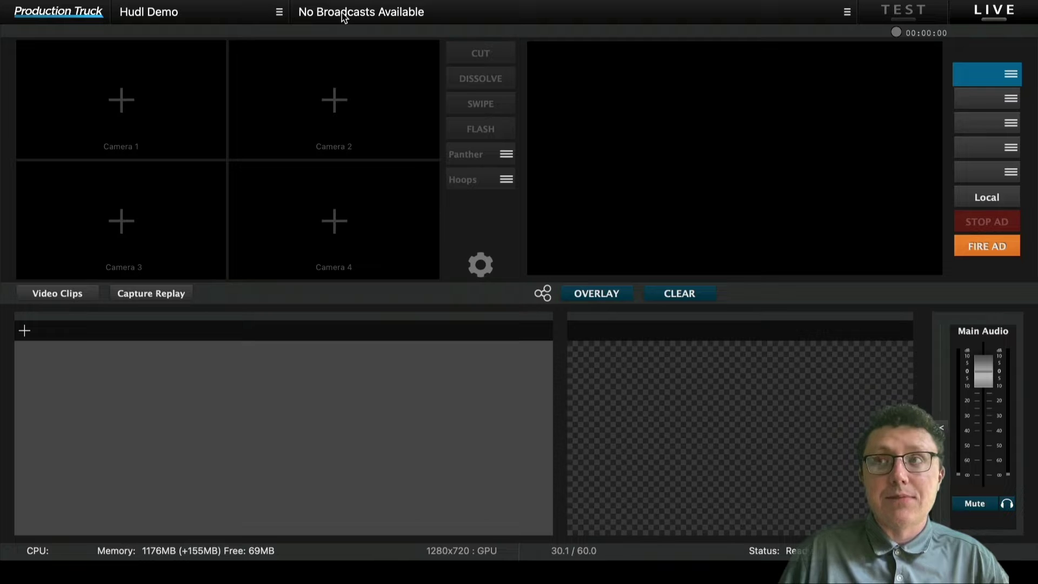
- Start a new broadcast and set its section to Football
mouse_move(326, 4)
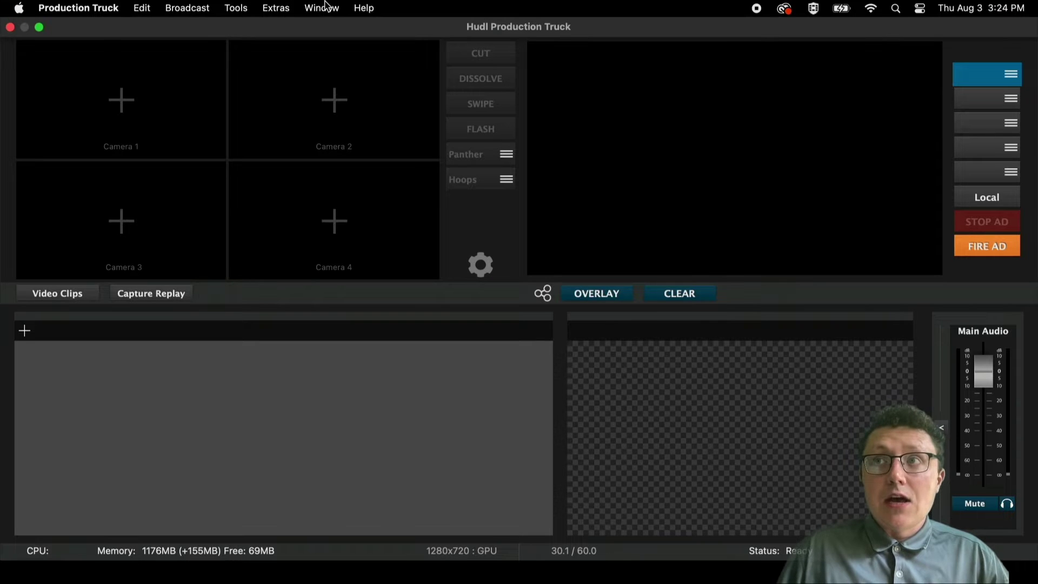
click(205, 9)
click(201, 29)
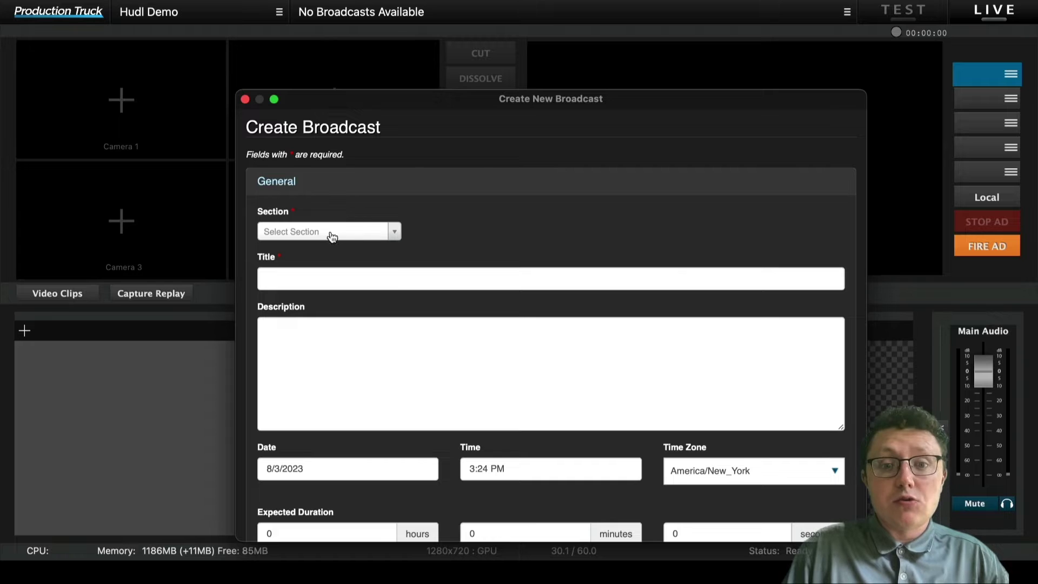
click(332, 236)
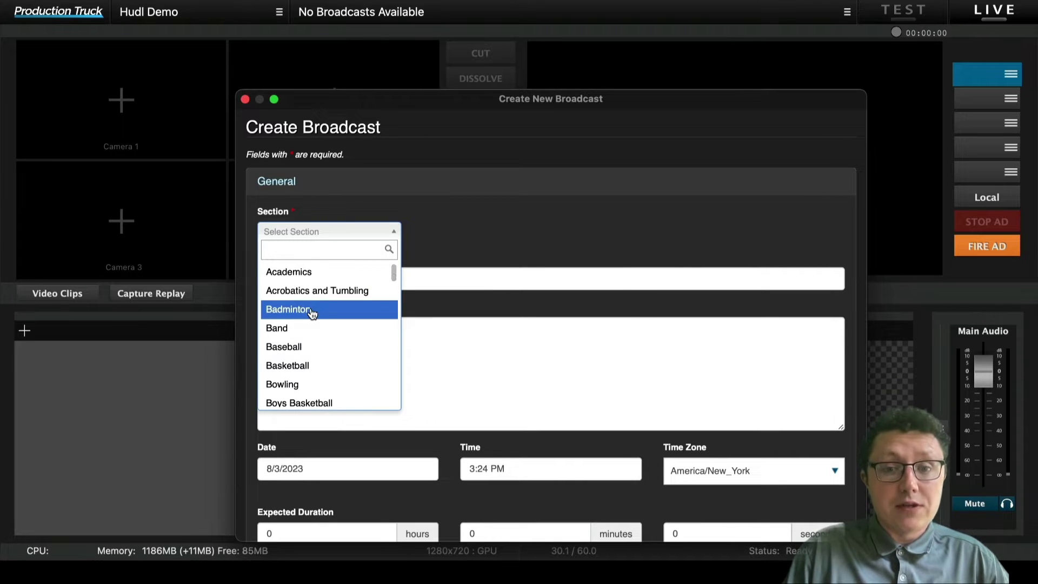
scroll(287, 310, down, 8)
click(290, 360)
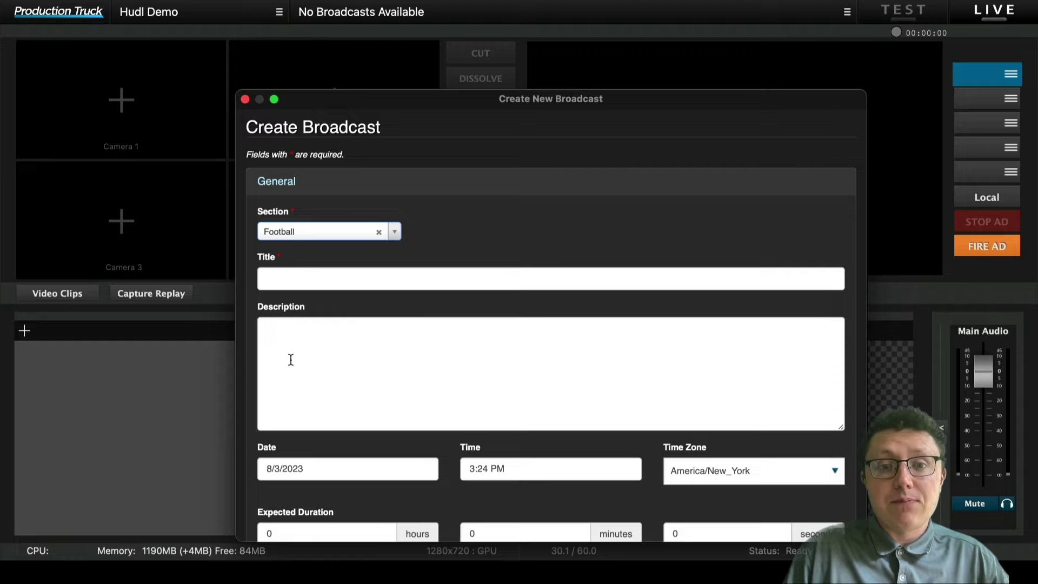
- Enter the title 'Team A vs. Team B' and a short description
click(297, 279)
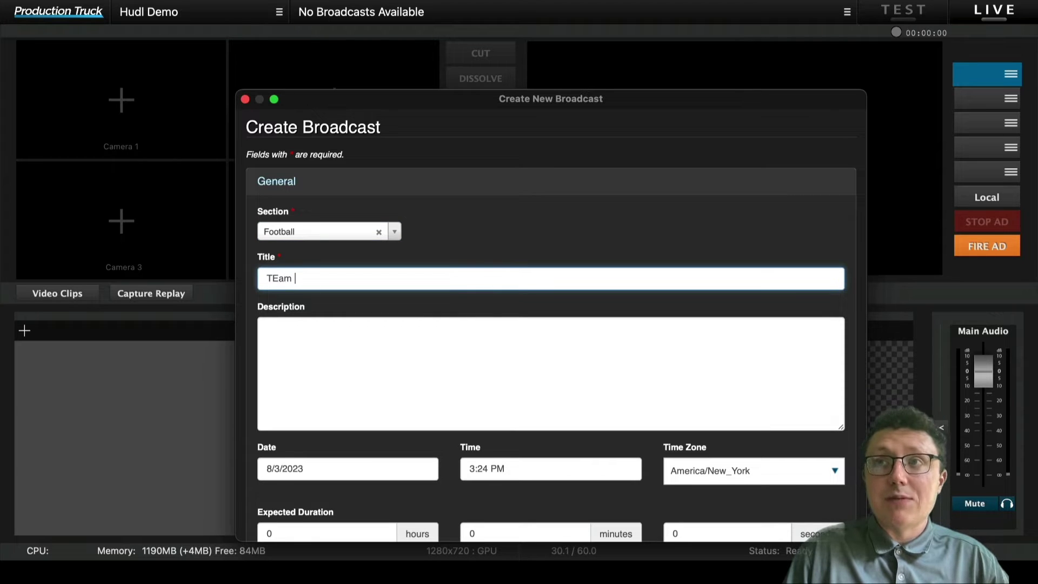
text(Team A )
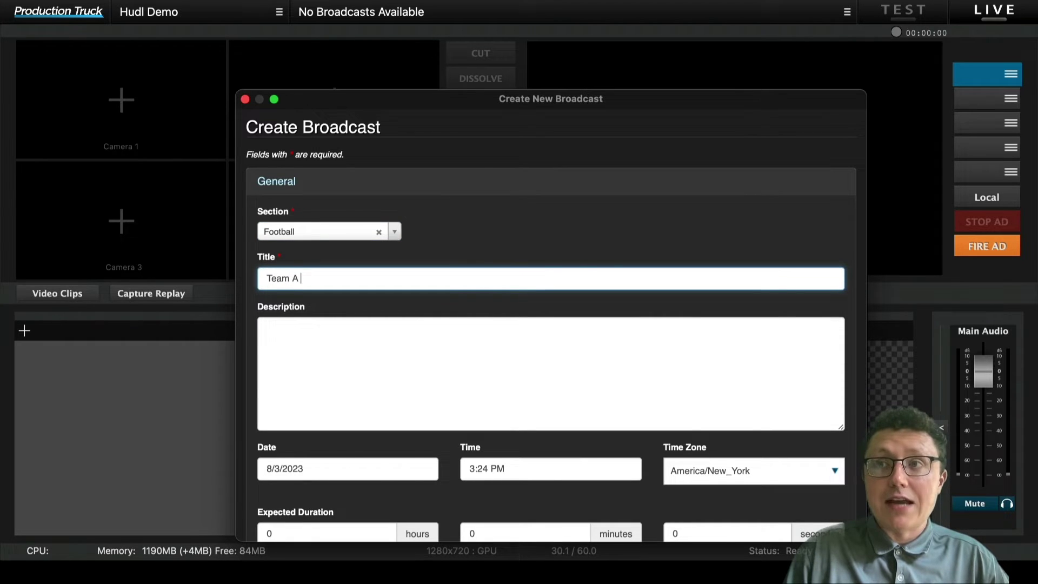
text(vs. Team B)
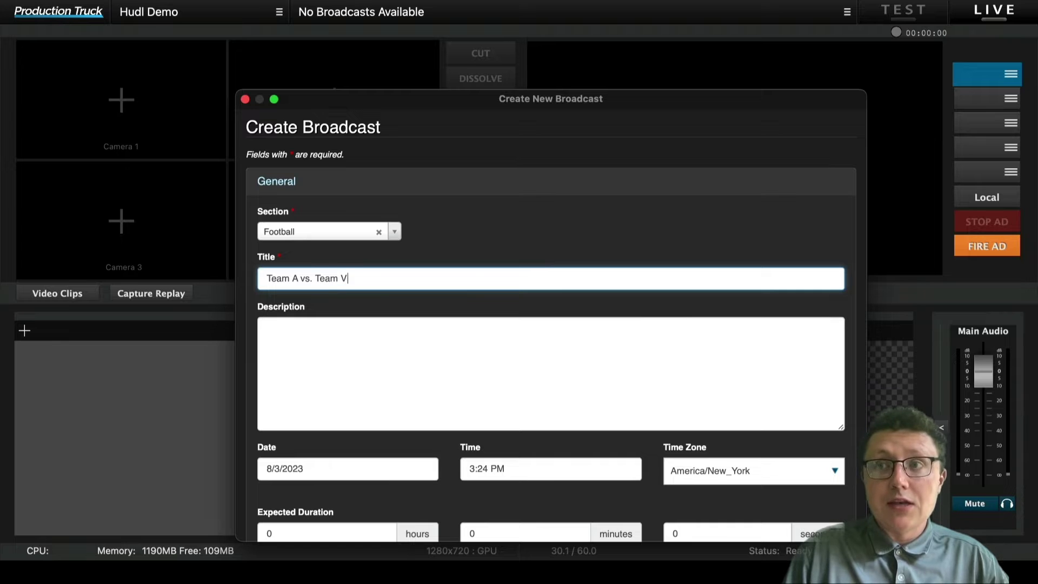
scroll(319, 301, down, 3)
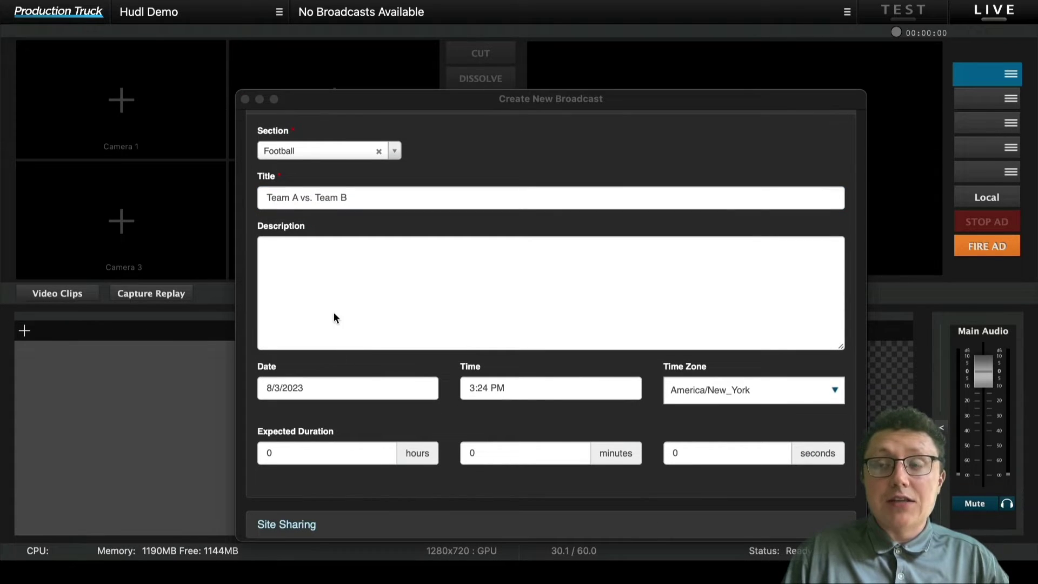
click(317, 253)
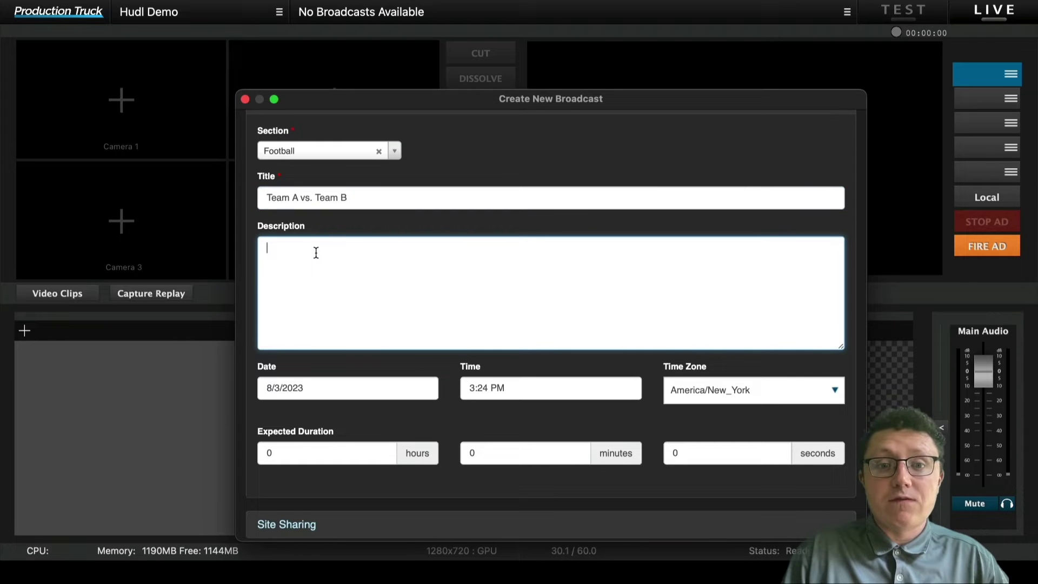
text(this is the de)
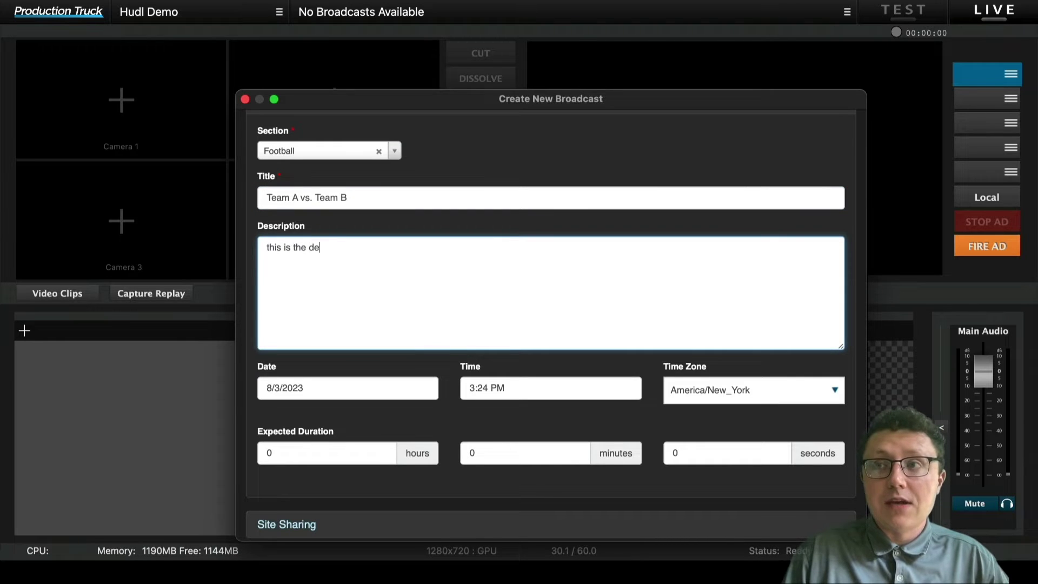
text(scription)
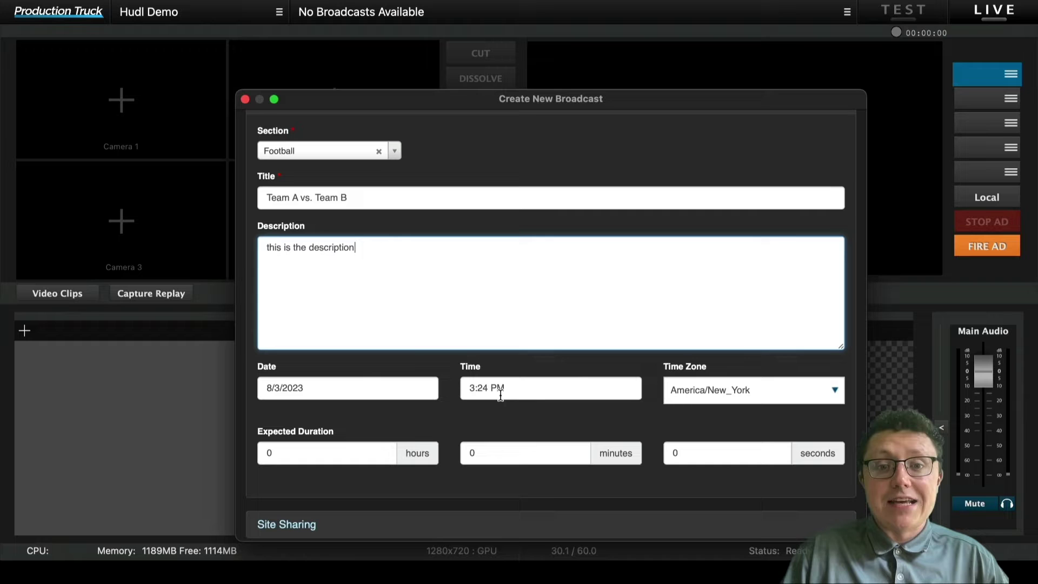
- Set the broadcast start time to 3:30 PM on 8/3/2023
click(543, 393)
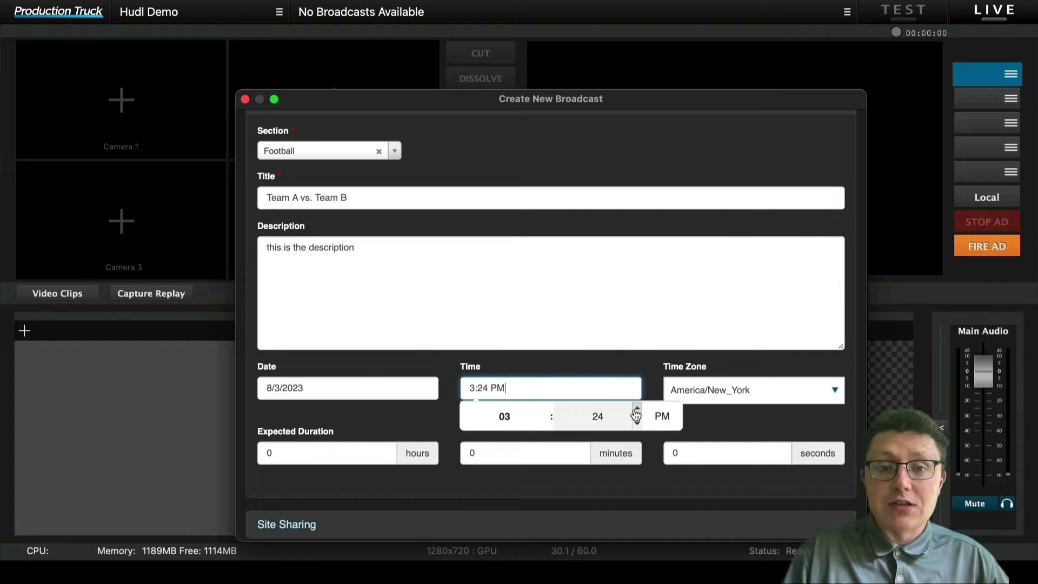
click(620, 415)
key(BackSpace)
key(BackSpace)
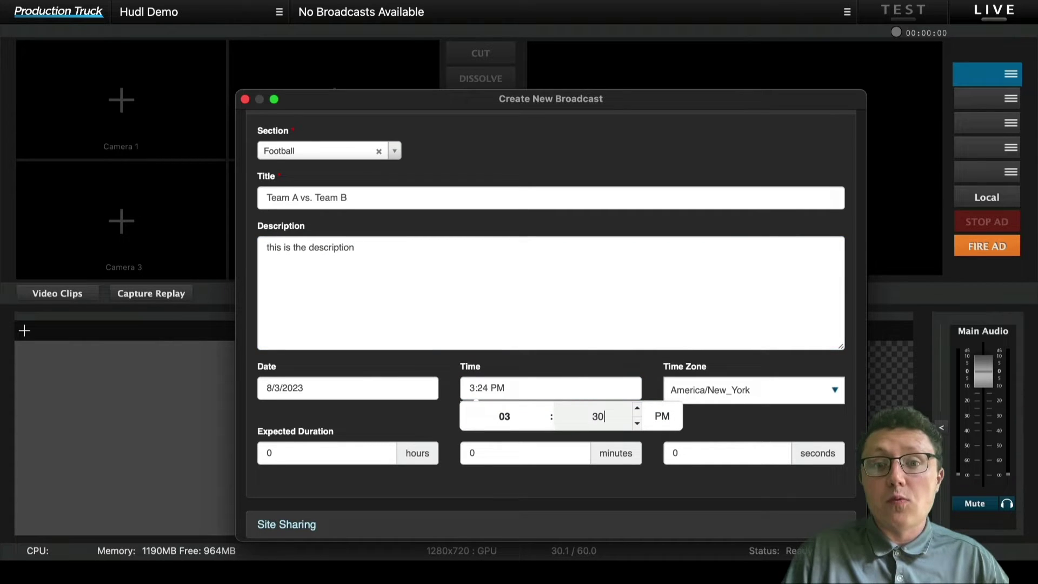
text(30)
click(572, 365)
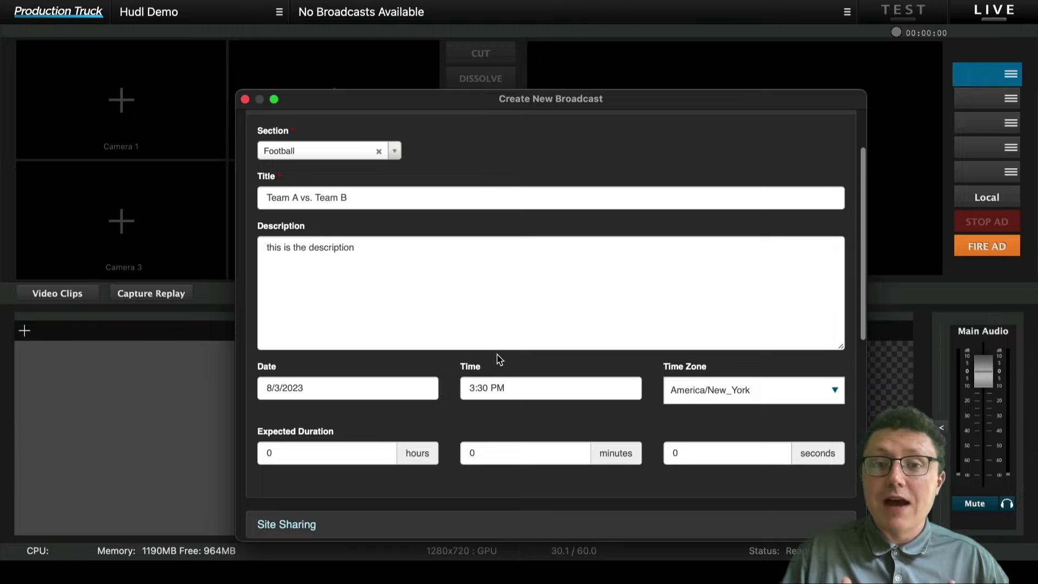
scroll(498, 355, down, 1)
scroll(446, 353, down, 2)
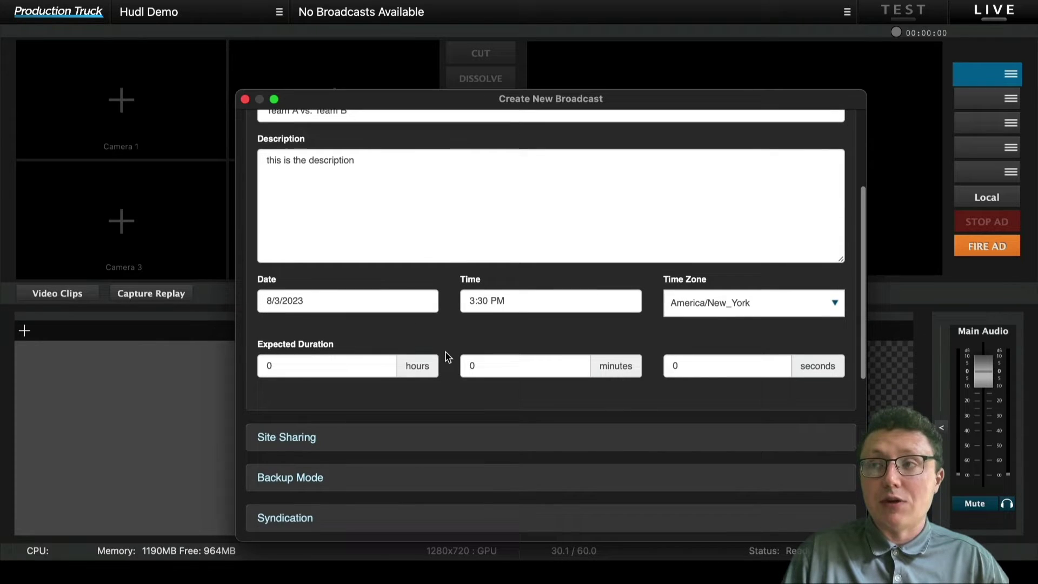
scroll(446, 353, down, 12)
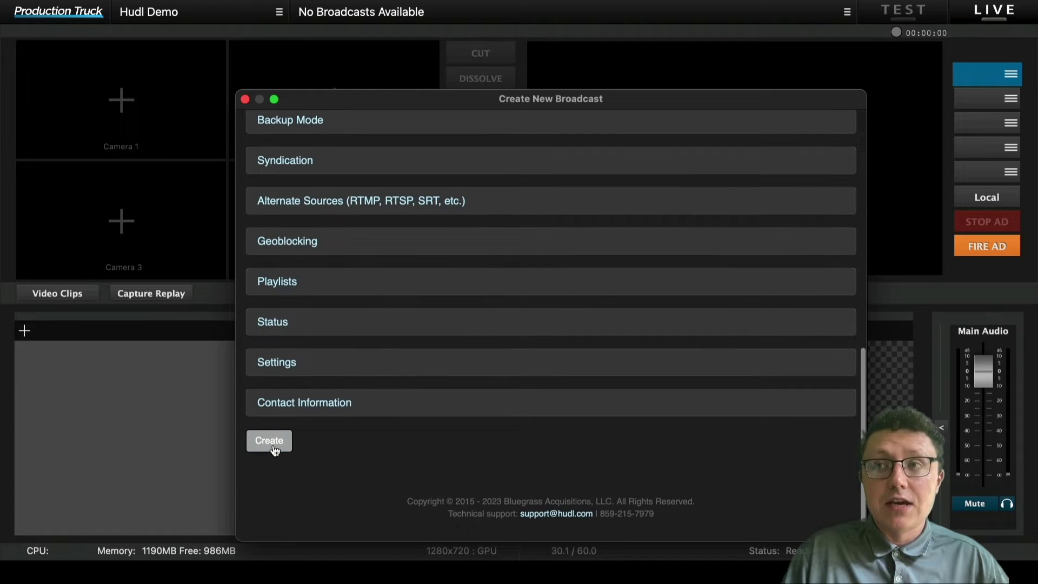
- Create the Team A vs. Team B broadcast and dismiss the problem report
click(269, 441)
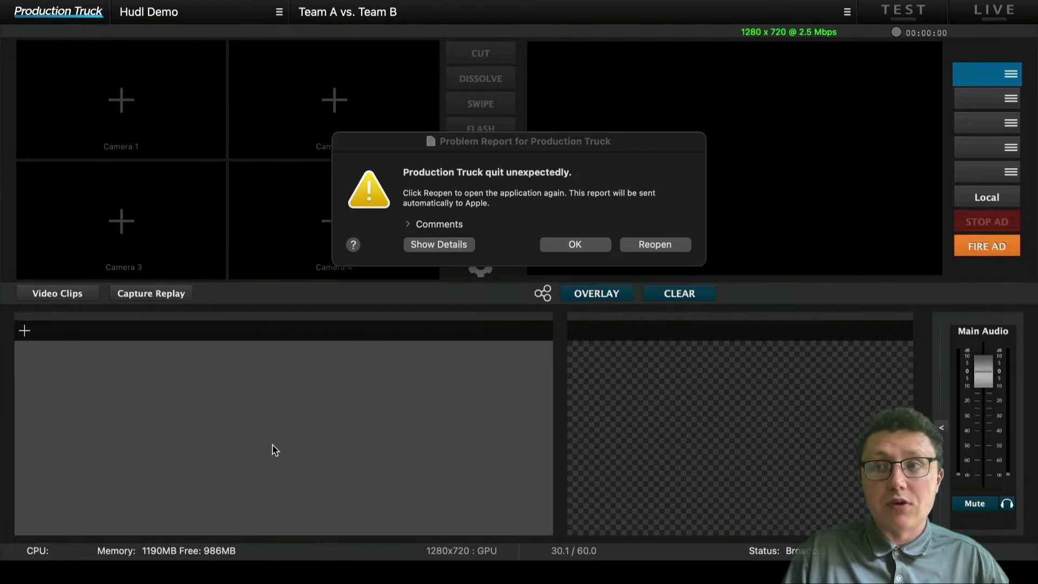
click(575, 244)
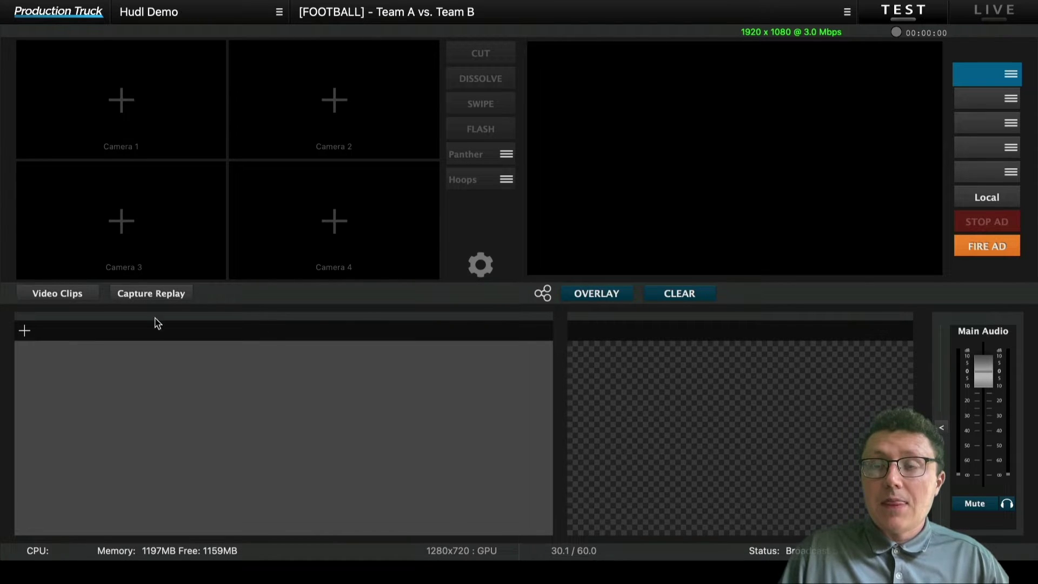
- In Audio/Video settings, assign DeckLink Duo (1), DeckLink Duo (3) and USB Audio CODEC to Camera 1, Camera 2, Audio 1
click(480, 265)
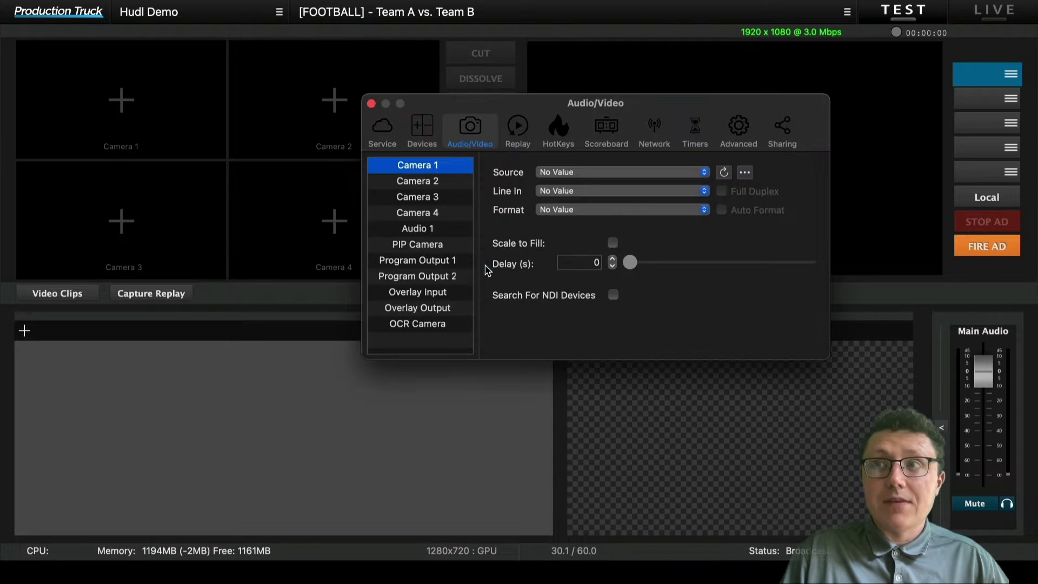
click(572, 173)
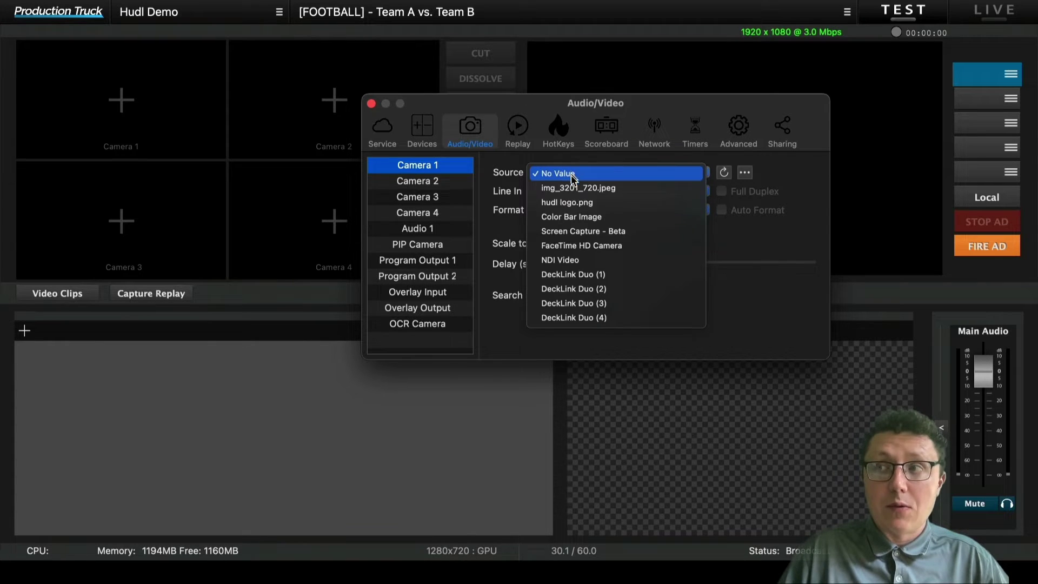
click(567, 276)
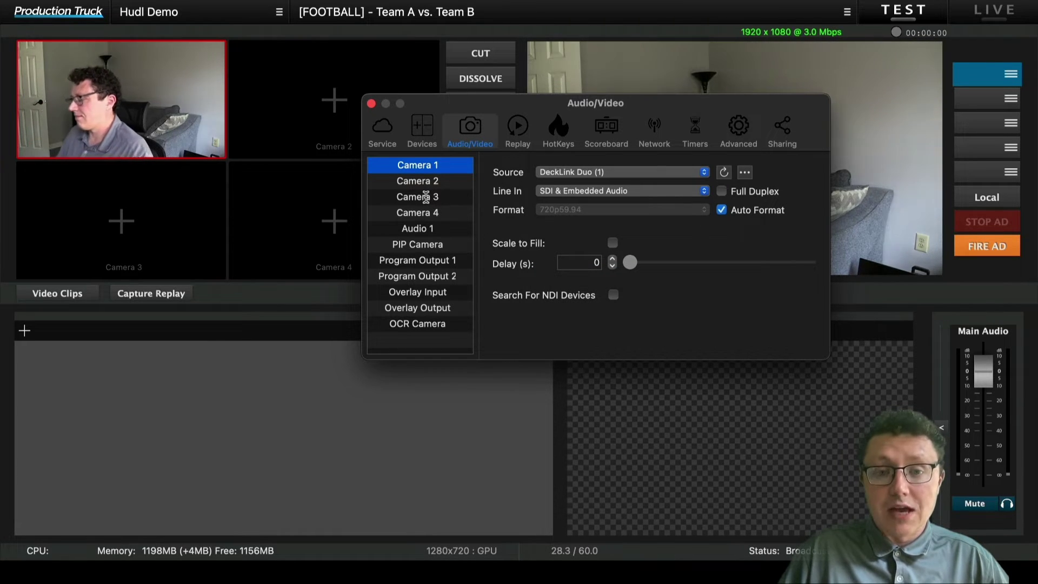
click(418, 181)
click(569, 173)
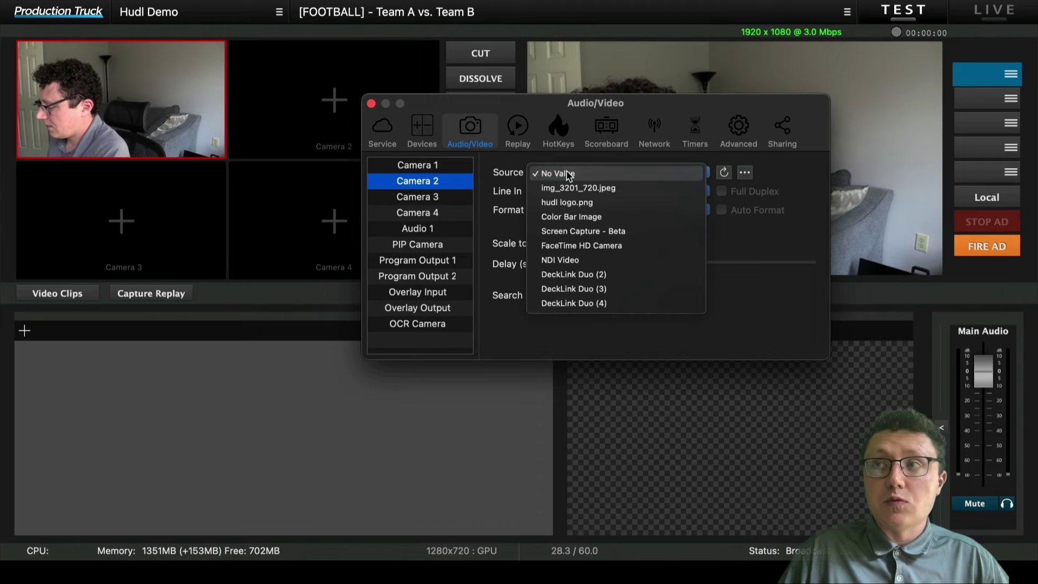
click(577, 289)
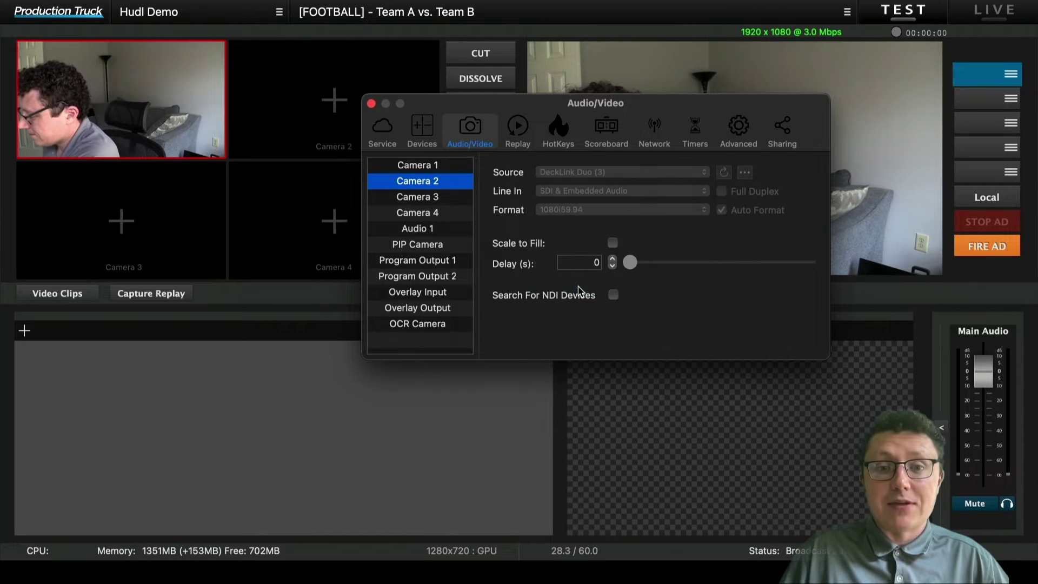
click(430, 229)
click(557, 173)
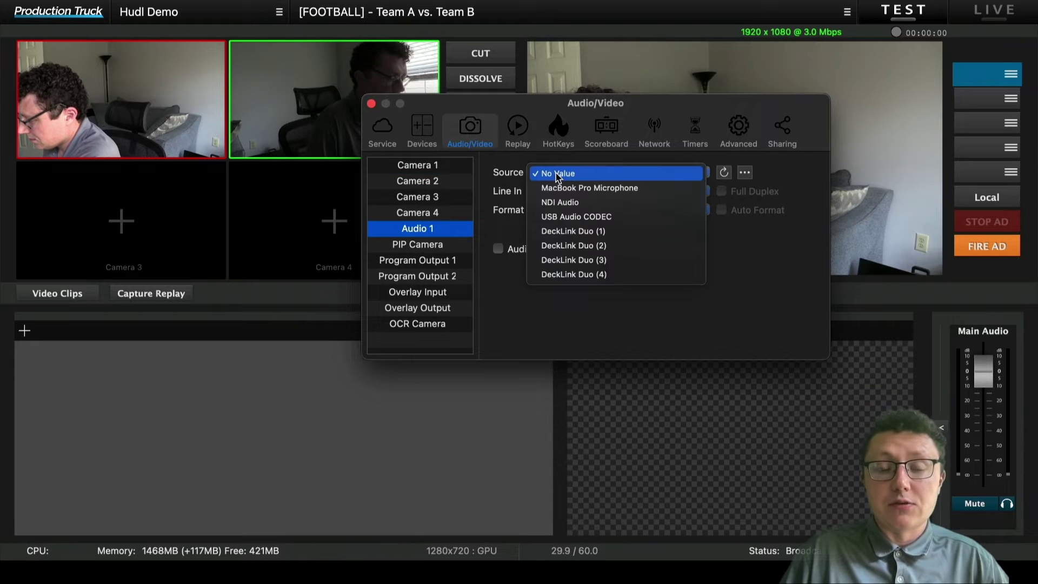
click(577, 217)
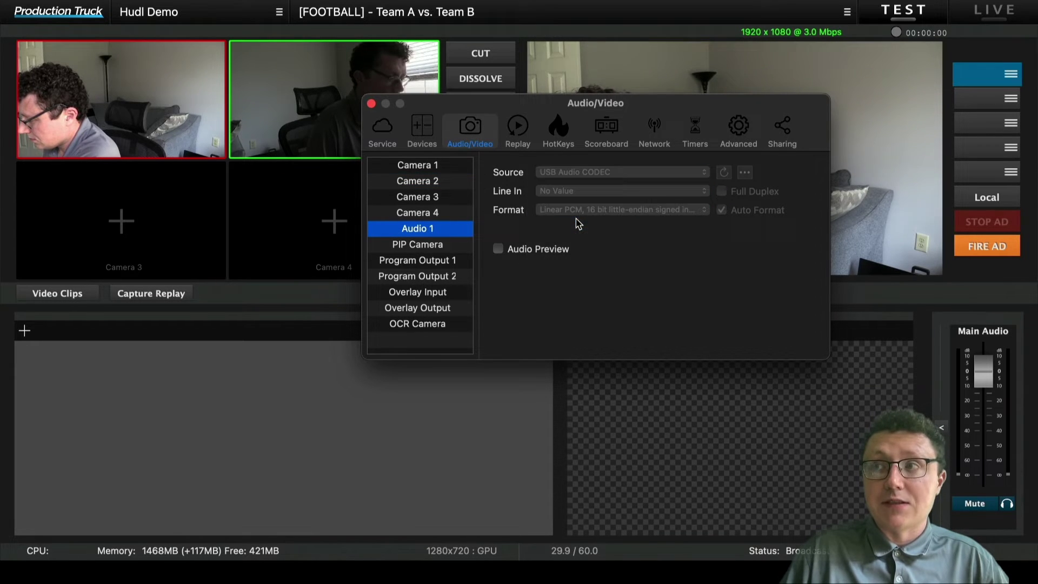
- Close the settings and cut to Camera 2, back to Camera 1, then to Camera 2 again
click(372, 104)
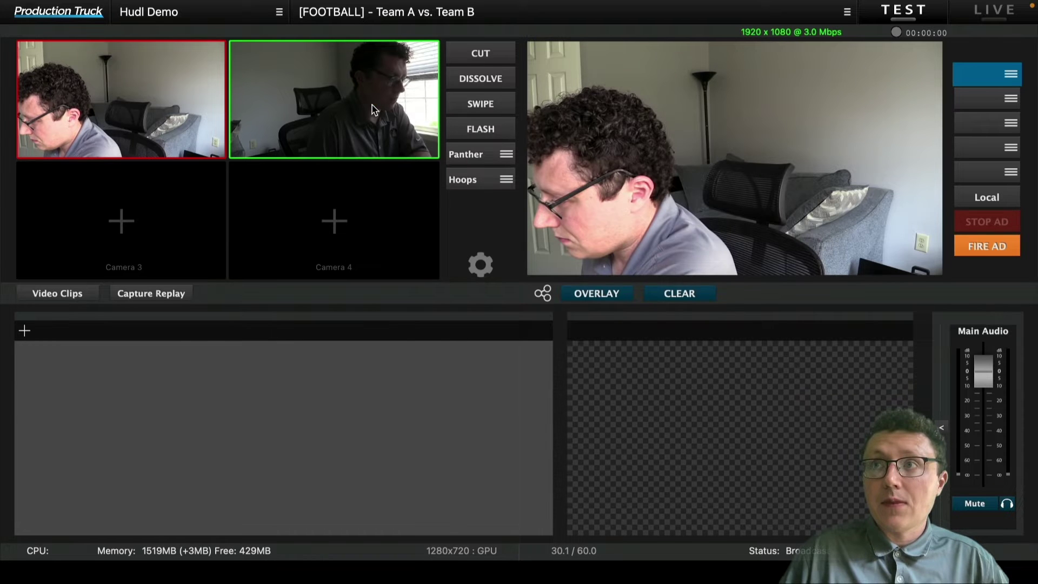
click(499, 54)
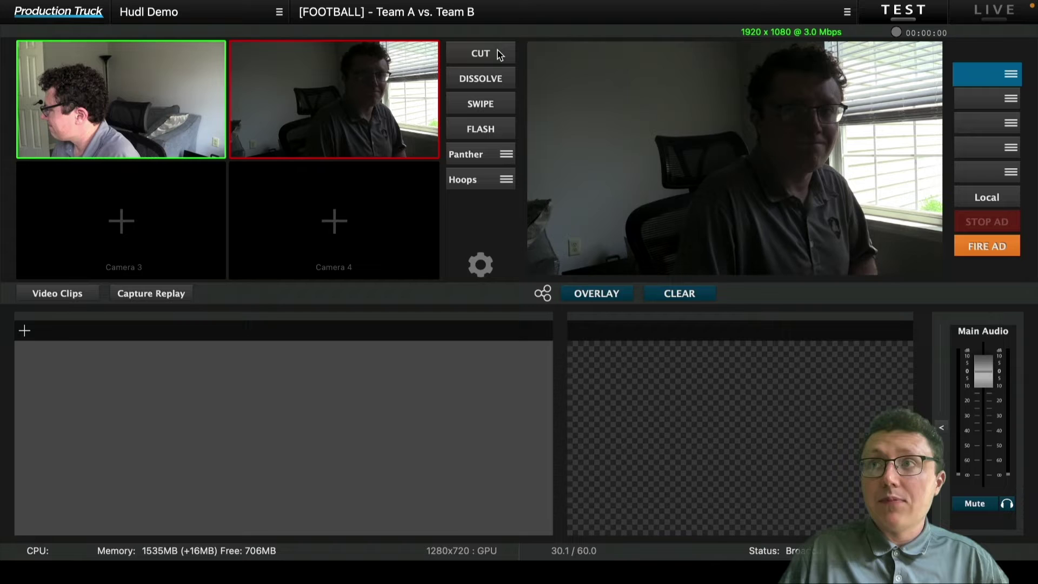
click(499, 53)
click(498, 53)
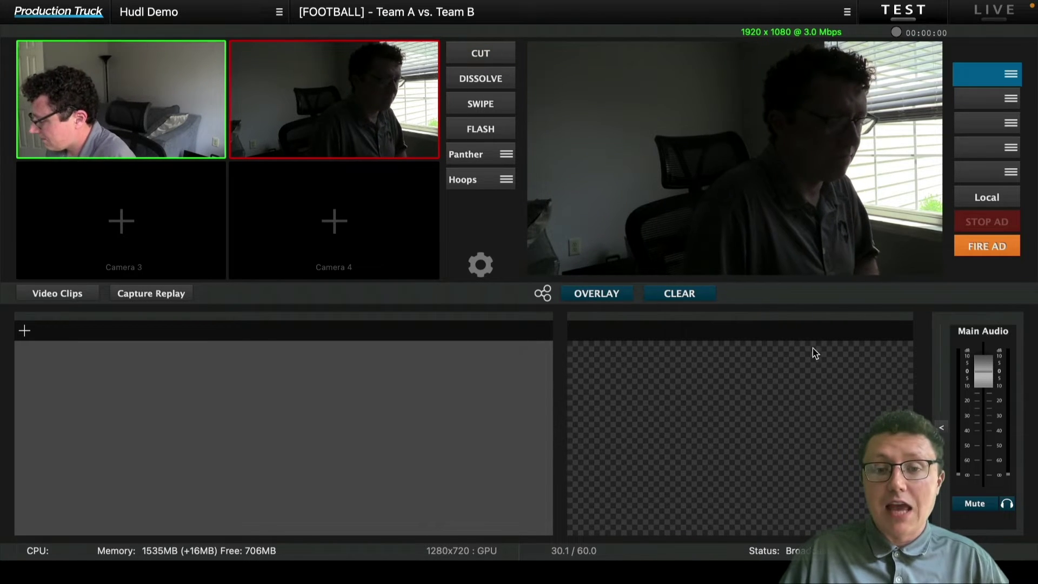
- Expand the audio mixer and set Audio 2's input to the MacBook Pro Microphone
click(942, 430)
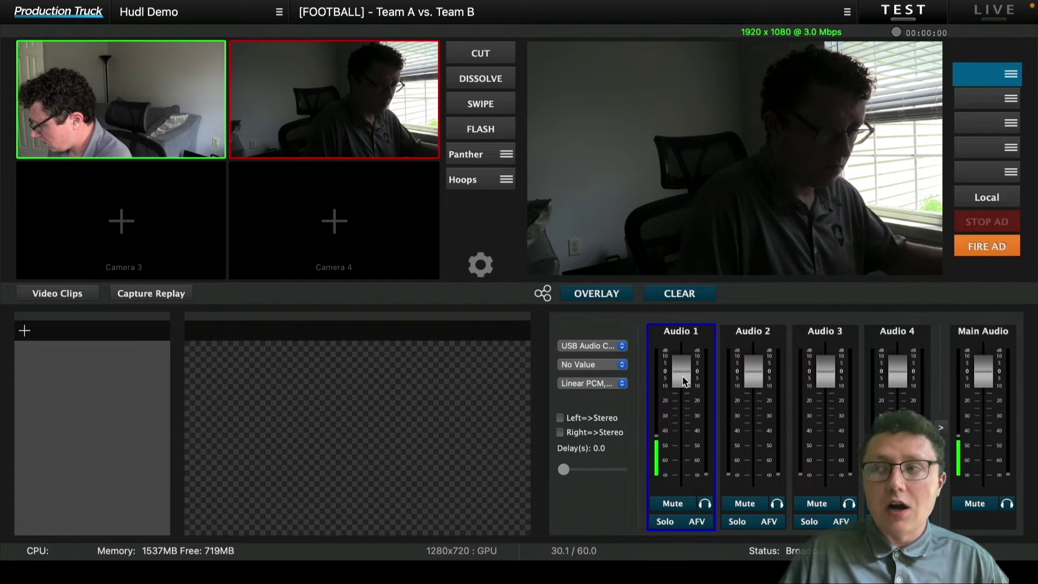
click(731, 348)
click(595, 346)
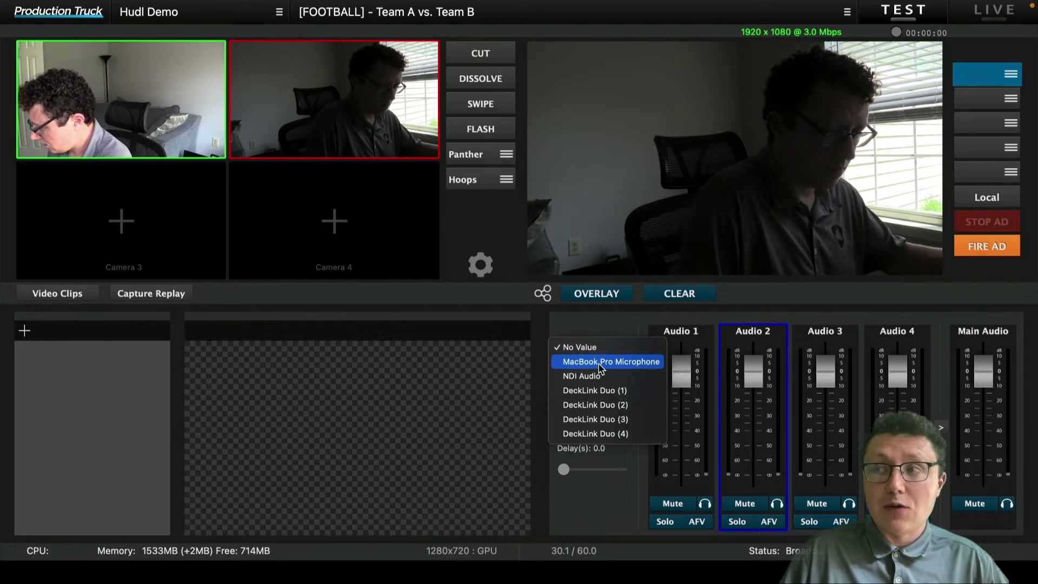
click(599, 362)
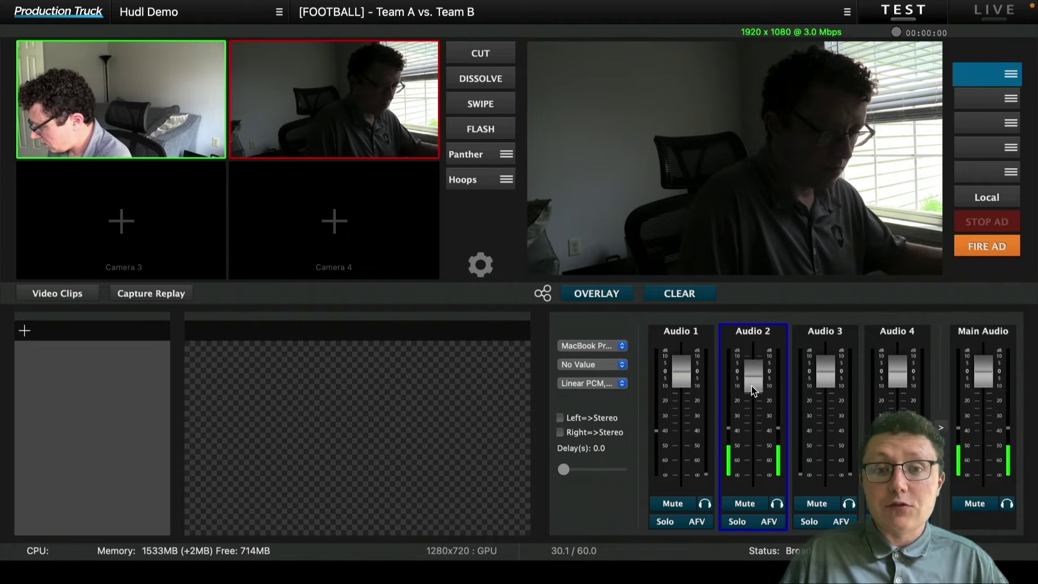
- Test the faders and mute buttons, enable main-mix headphone monitoring, and collapse the mixer
mouse_move(753, 389)
mouse_down()
mouse_move(753, 424)
mouse_move(753, 388)
mouse_up()
mouse_move(681, 373)
mouse_down()
mouse_move(678, 423)
mouse_move(681, 373)
mouse_up()
mouse_move(983, 372)
mouse_down()
mouse_move(981, 427)
mouse_move(976, 359)
mouse_up()
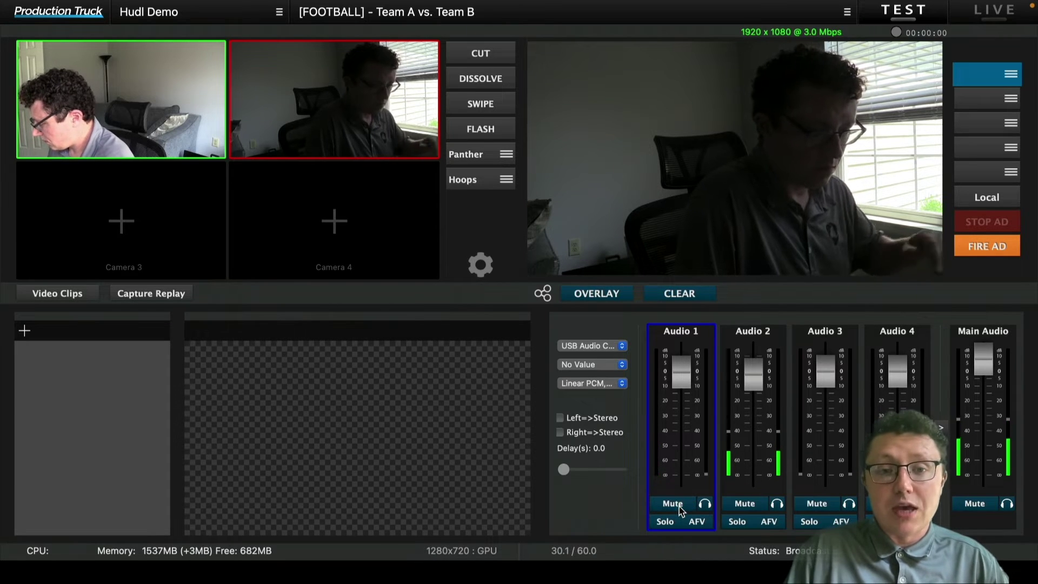
click(760, 505)
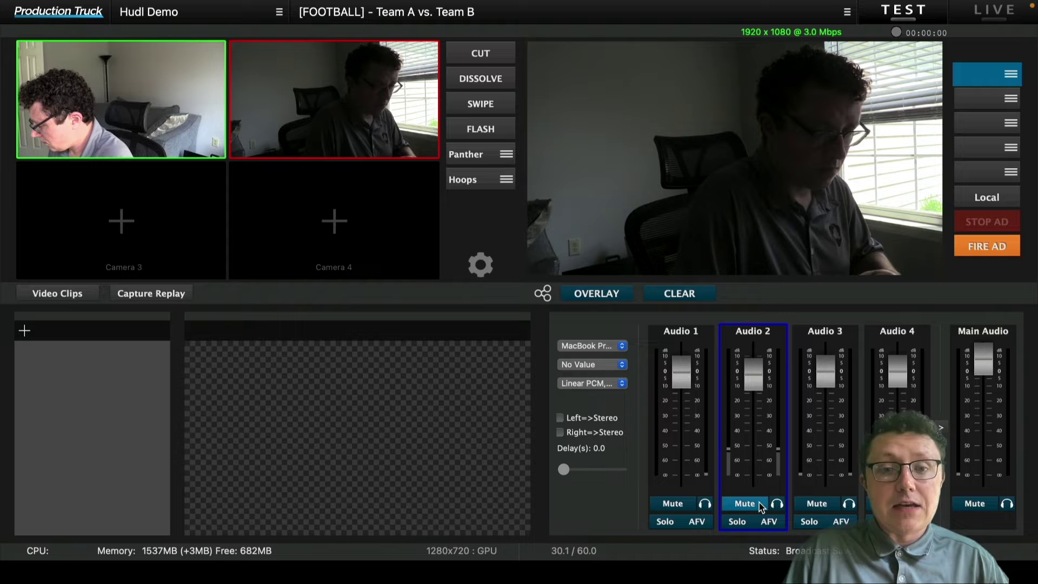
click(759, 506)
click(973, 505)
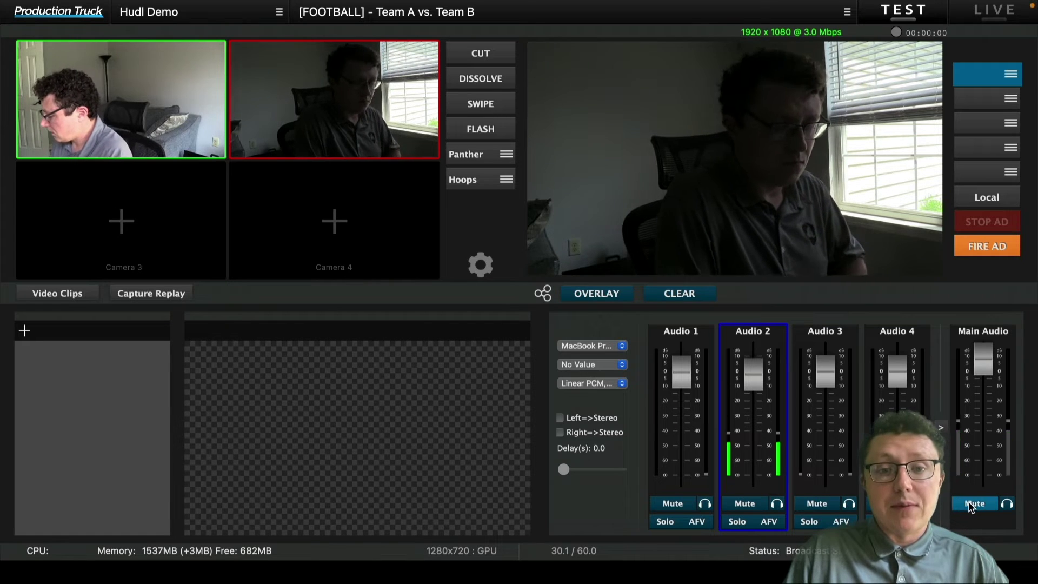
click(974, 505)
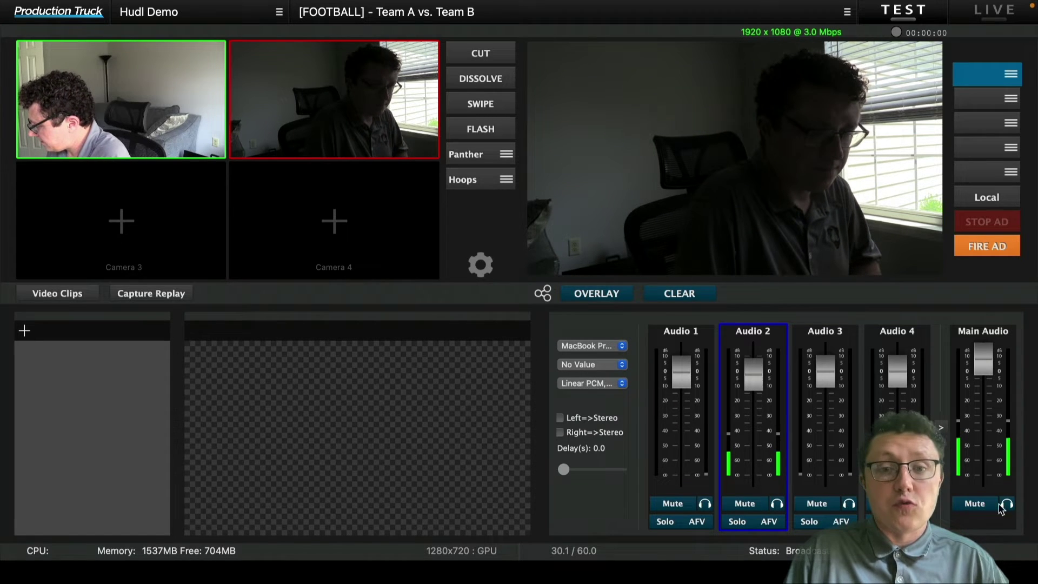
click(1005, 505)
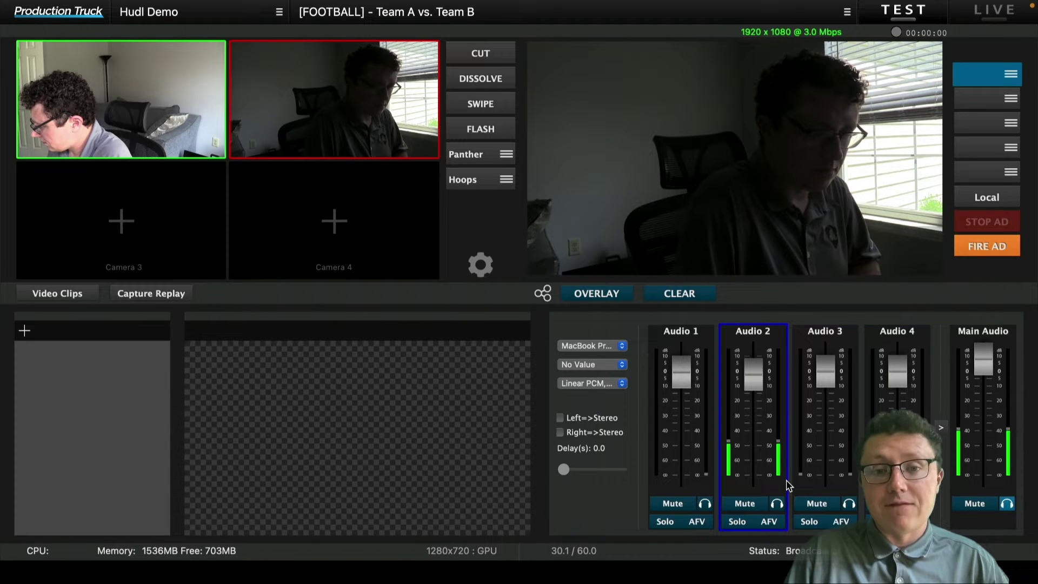
click(942, 428)
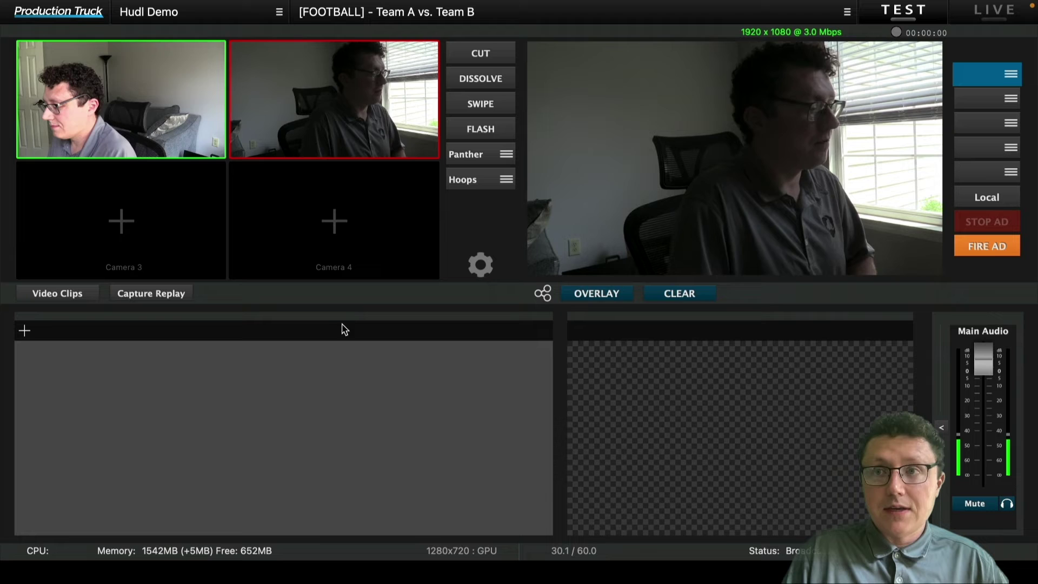
- Filter overlays to Football and load the scoreboard and control panel overlays
click(25, 331)
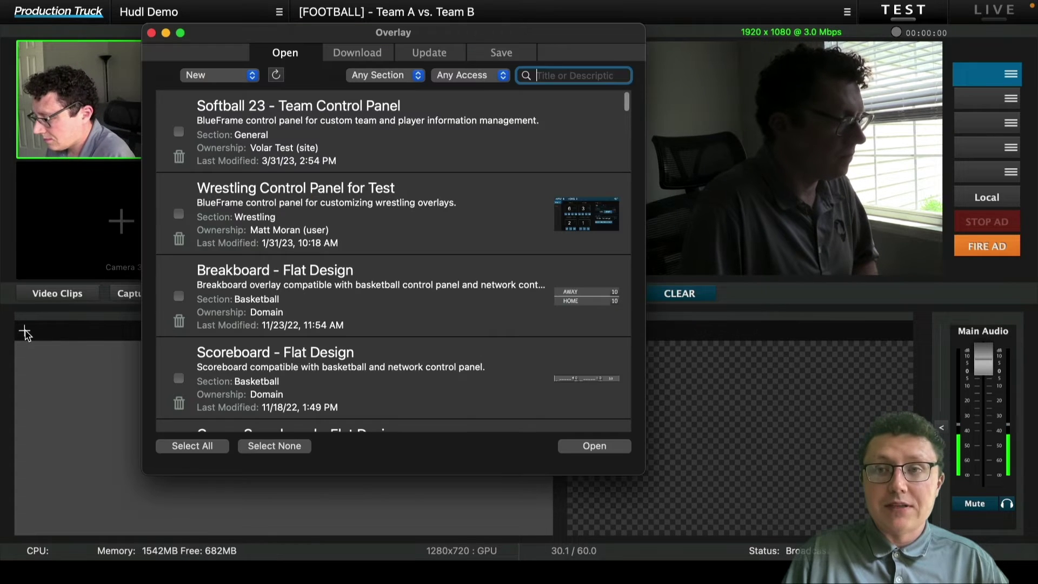
click(366, 57)
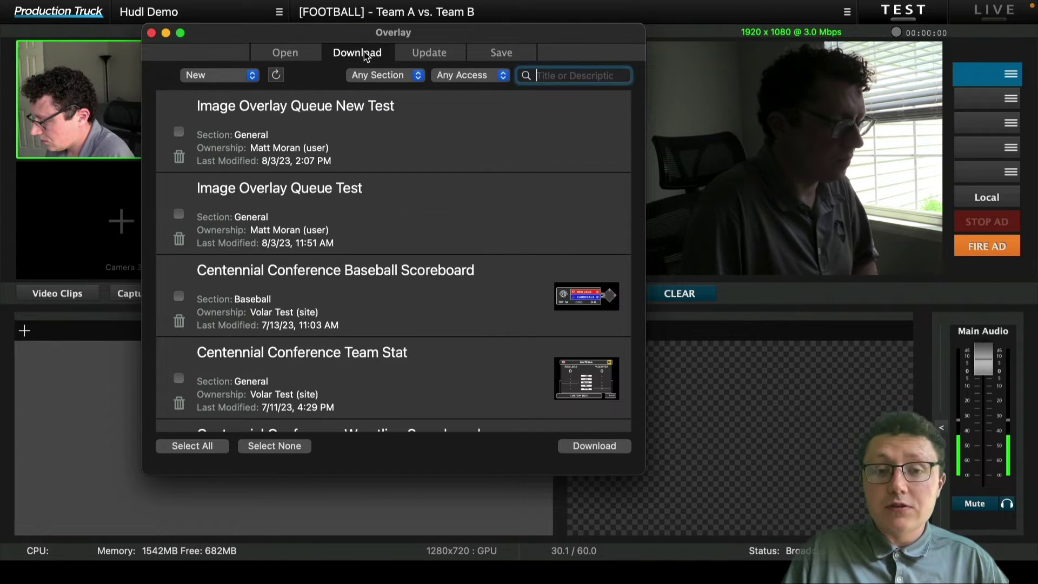
click(292, 54)
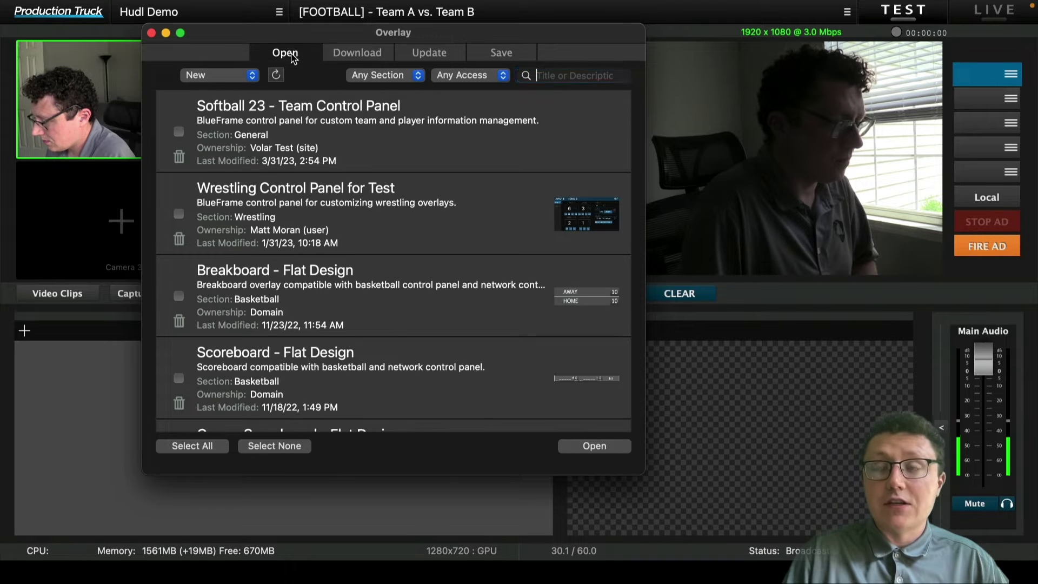
click(391, 76)
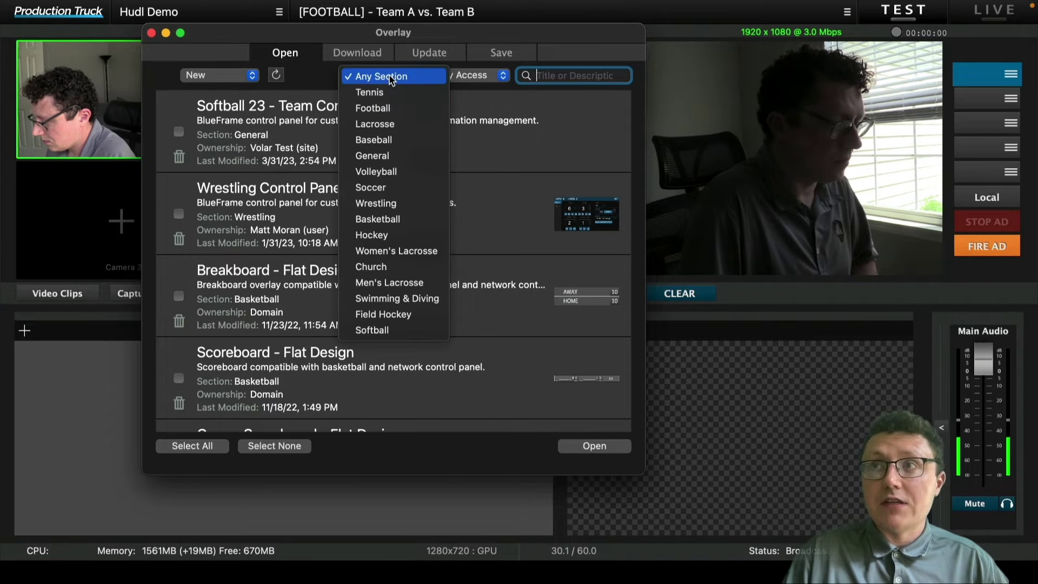
click(387, 110)
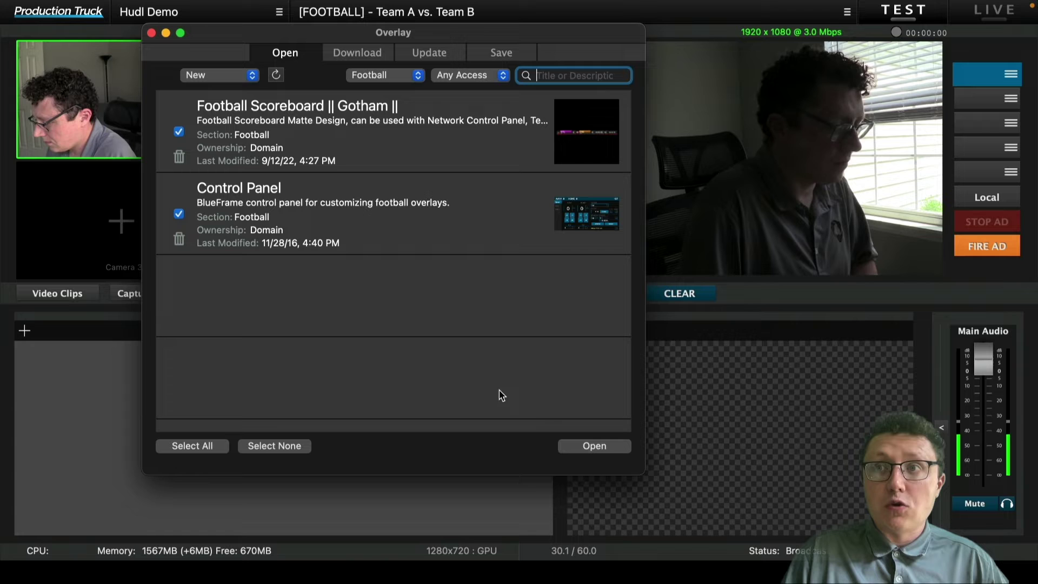
click(593, 446)
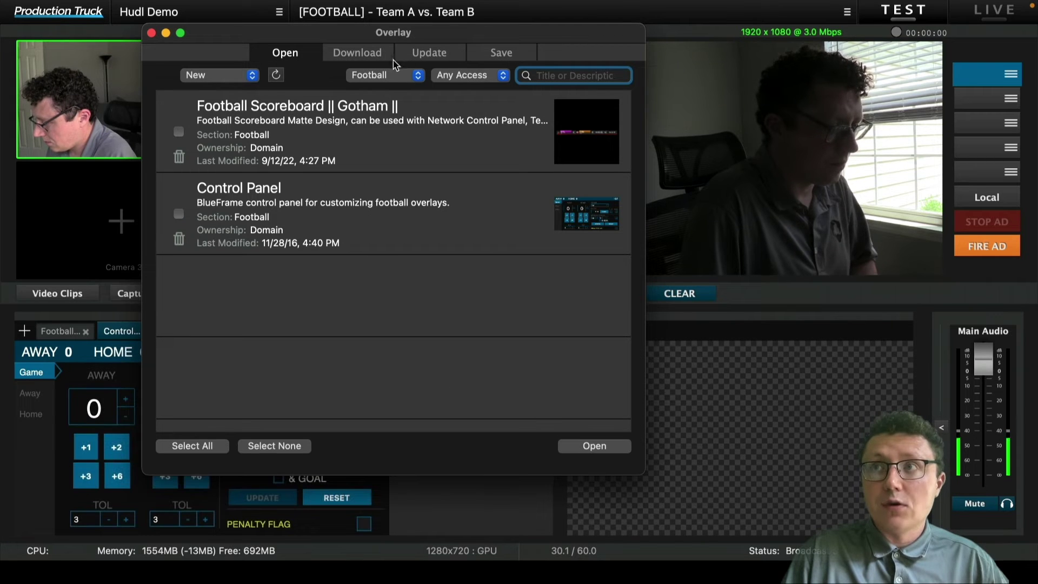
- Search all sections for 'image' and load the Image Overlay Queue overlay
click(393, 73)
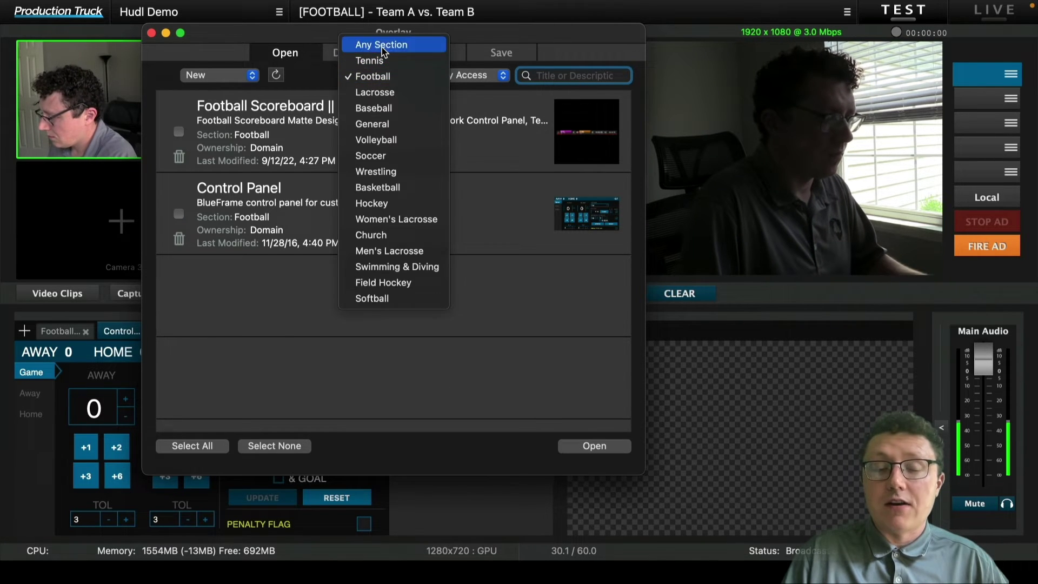
click(382, 45)
text(image)
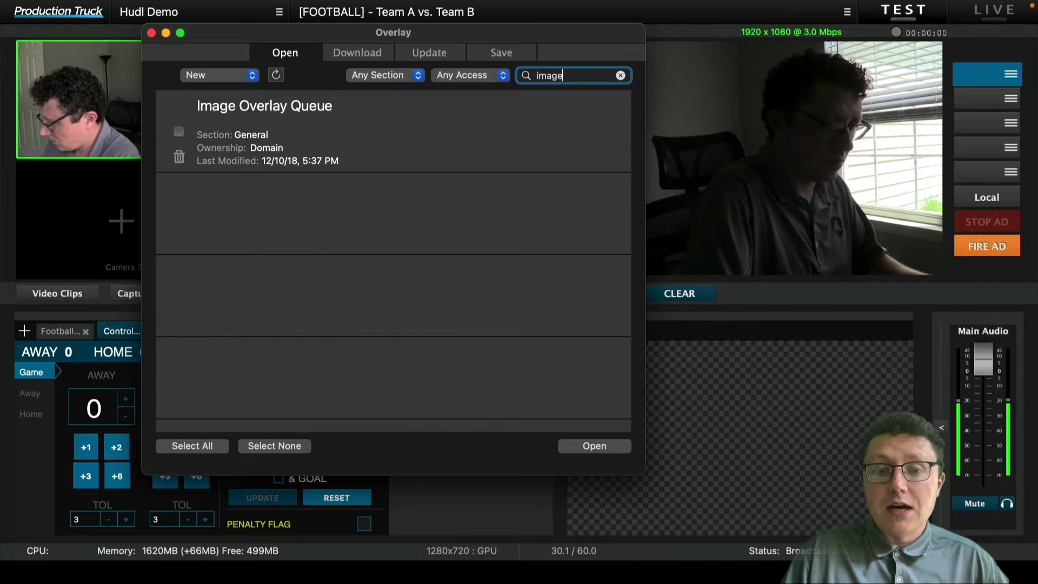
text( o)
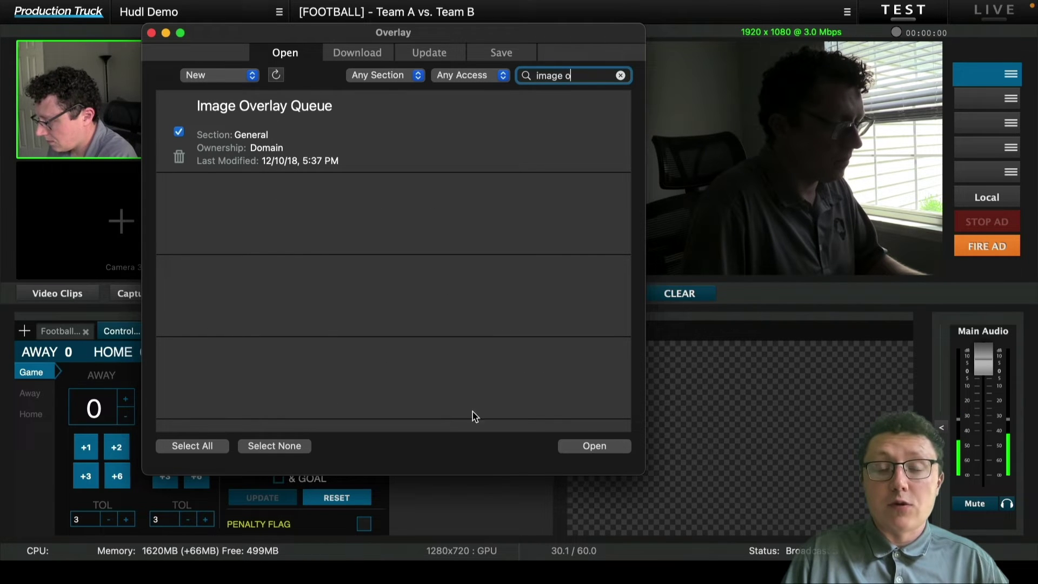
click(595, 446)
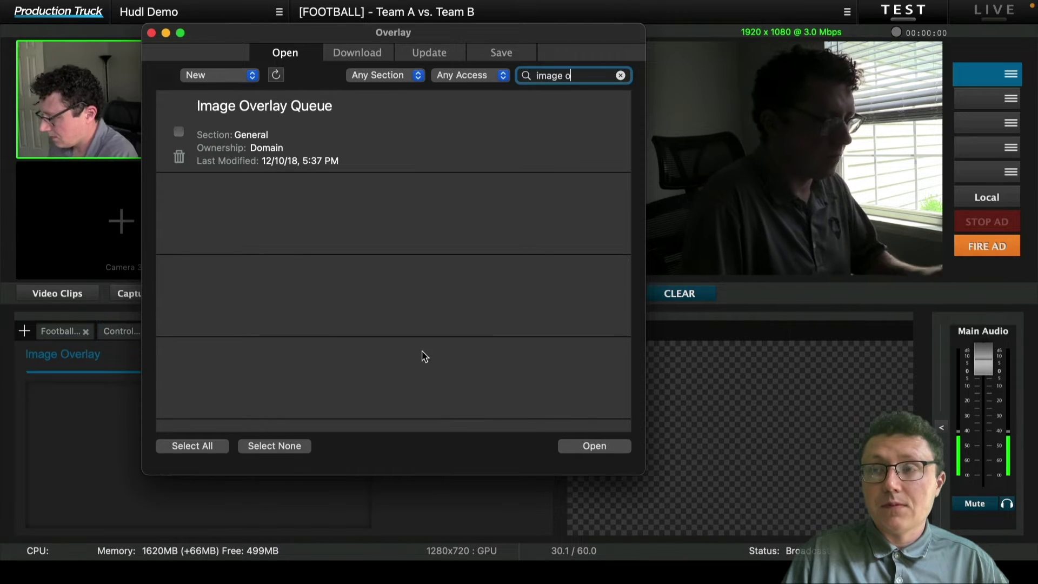
click(151, 34)
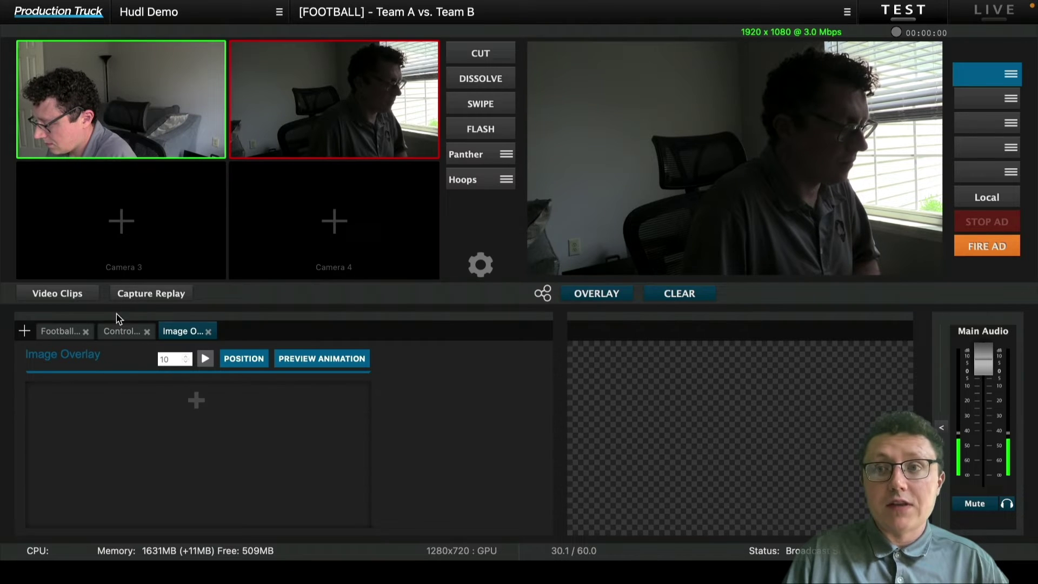
- Arrange the overlay tabs so the Image overlay shares the output preview with the Football scoreboard
click(119, 332)
drag(70, 334, 615, 333)
click(116, 335)
click(179, 331)
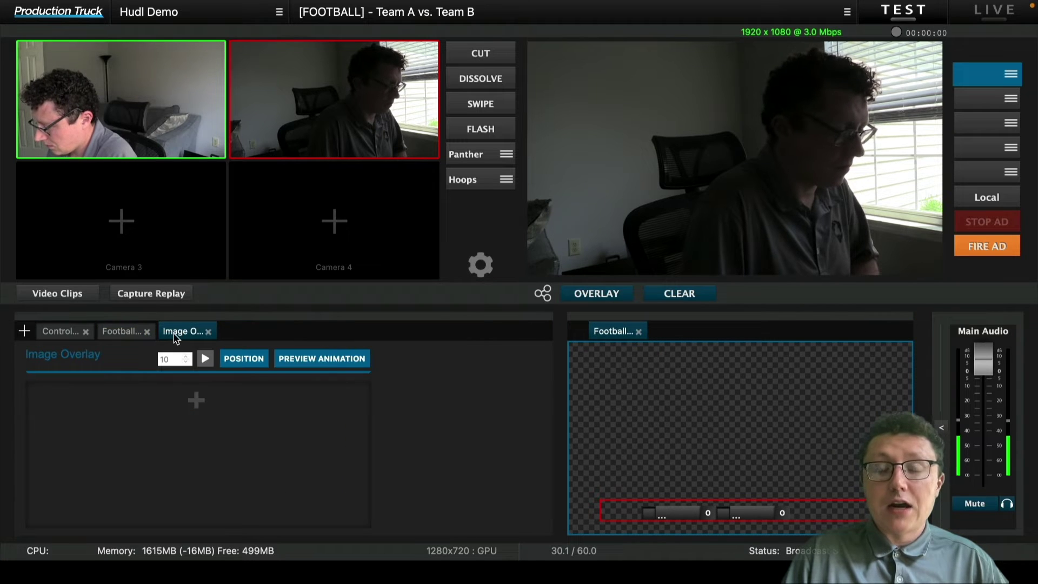
drag(178, 331, 703, 336)
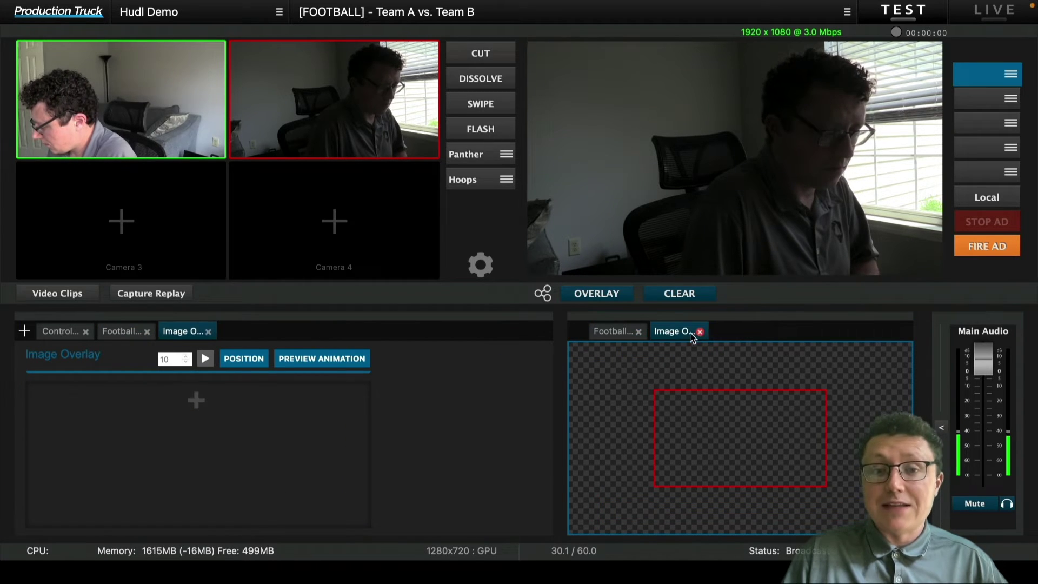
click(621, 335)
- Give the away team the abbreviation TEAM and the colour orange
click(67, 337)
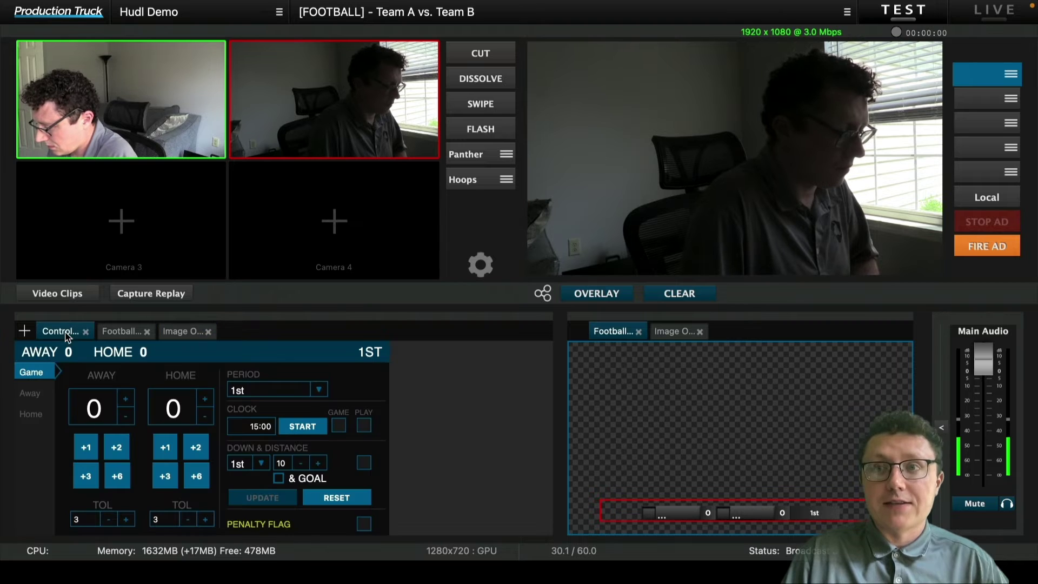
click(30, 393)
scroll(148, 450, down, 3)
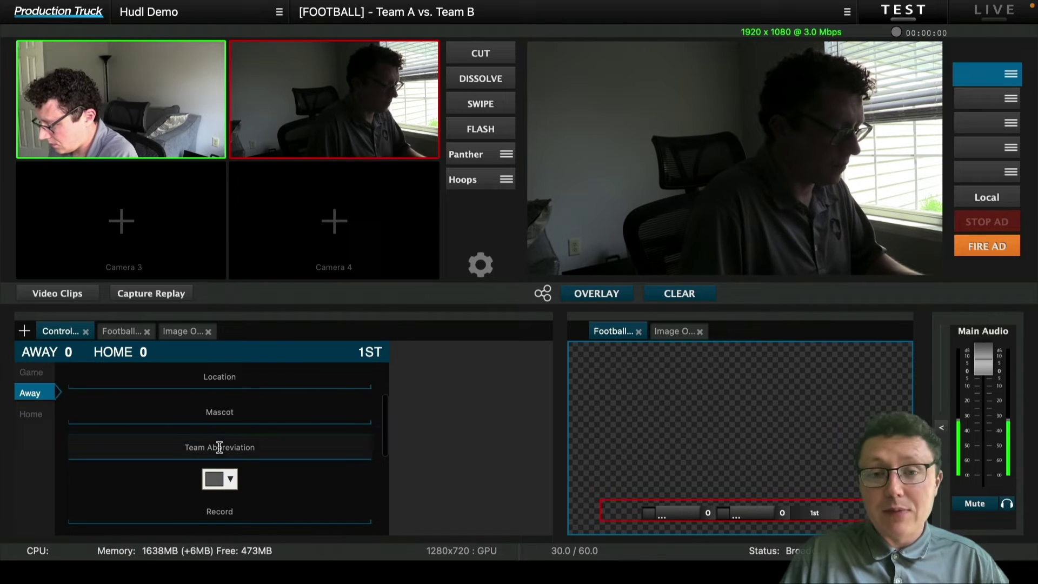
click(167, 447)
text(TEAM)
click(219, 478)
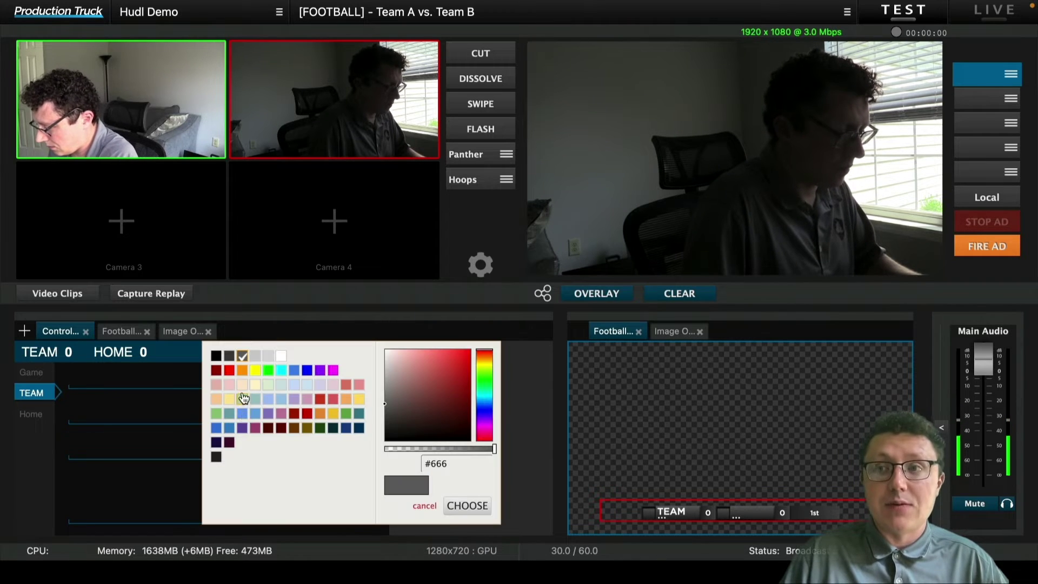
click(242, 371)
scroll(235, 487, down, 1)
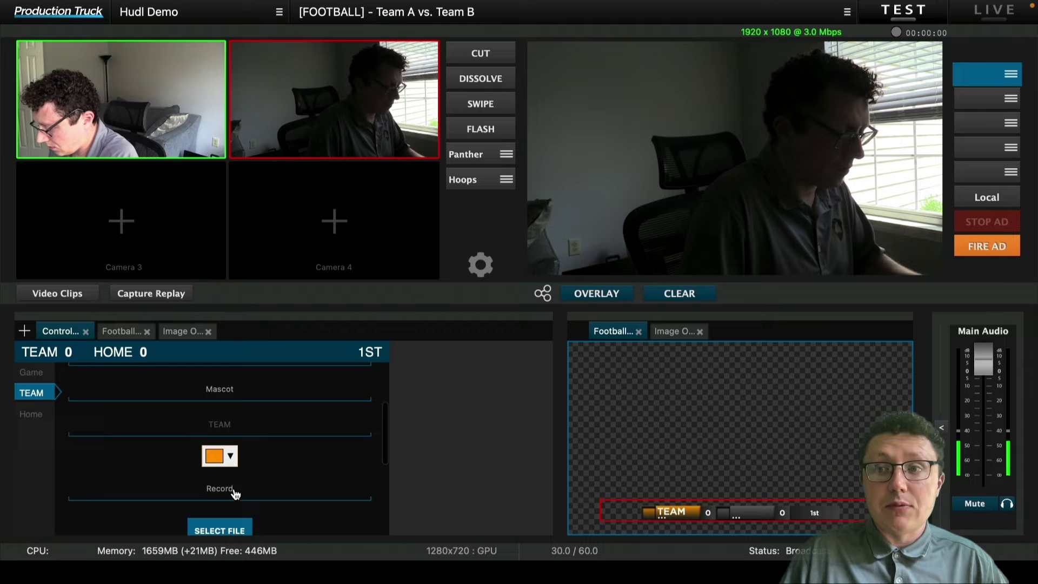
- Give the home team the abbreviation TEAM and the colour black, then open the second team's settings
click(31, 414)
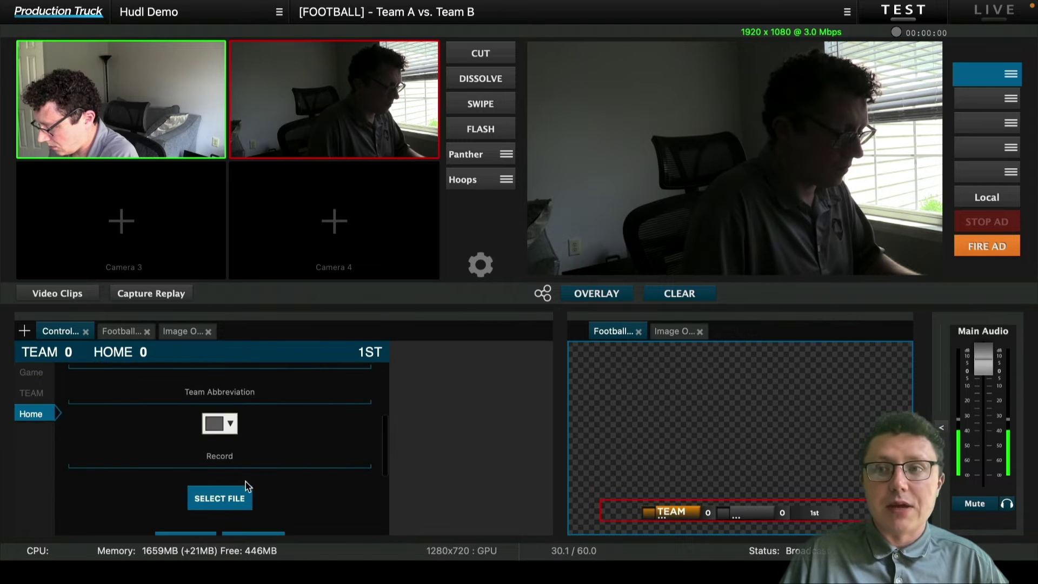
click(233, 398)
text(TEAM)
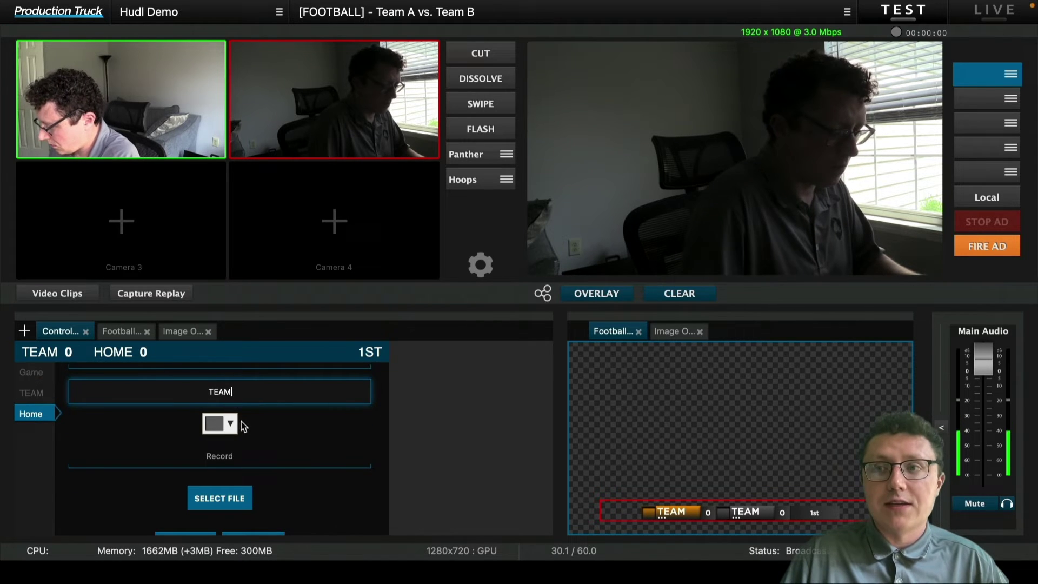
click(233, 425)
click(263, 452)
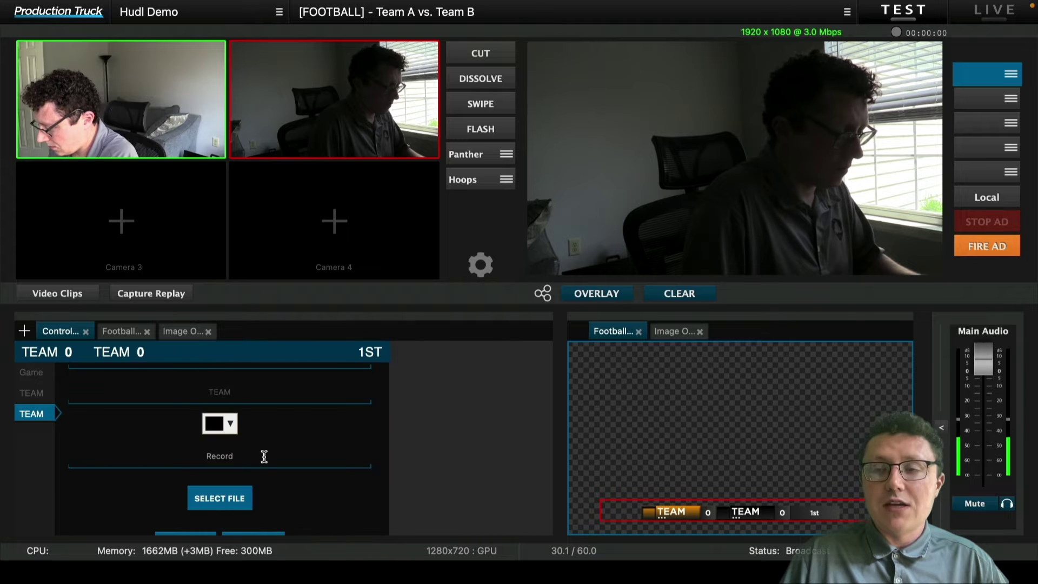
scroll(264, 465, down, 1)
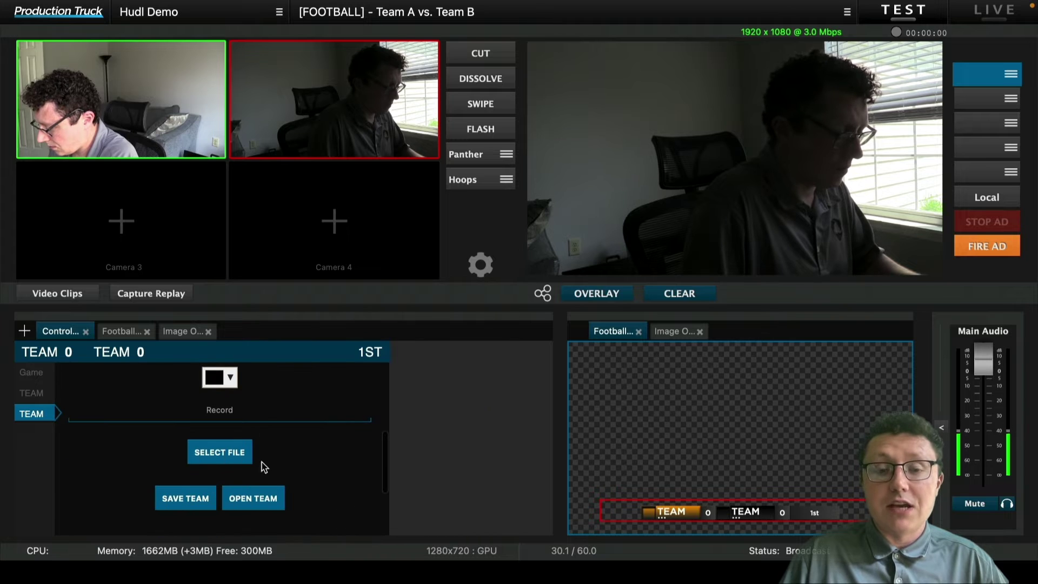
click(33, 373)
click(38, 393)
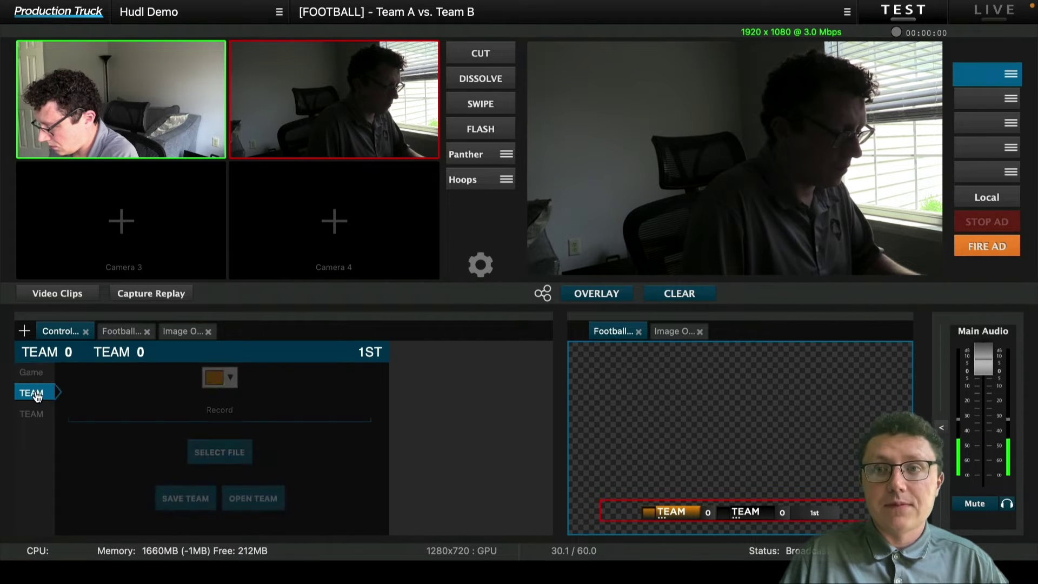
click(39, 374)
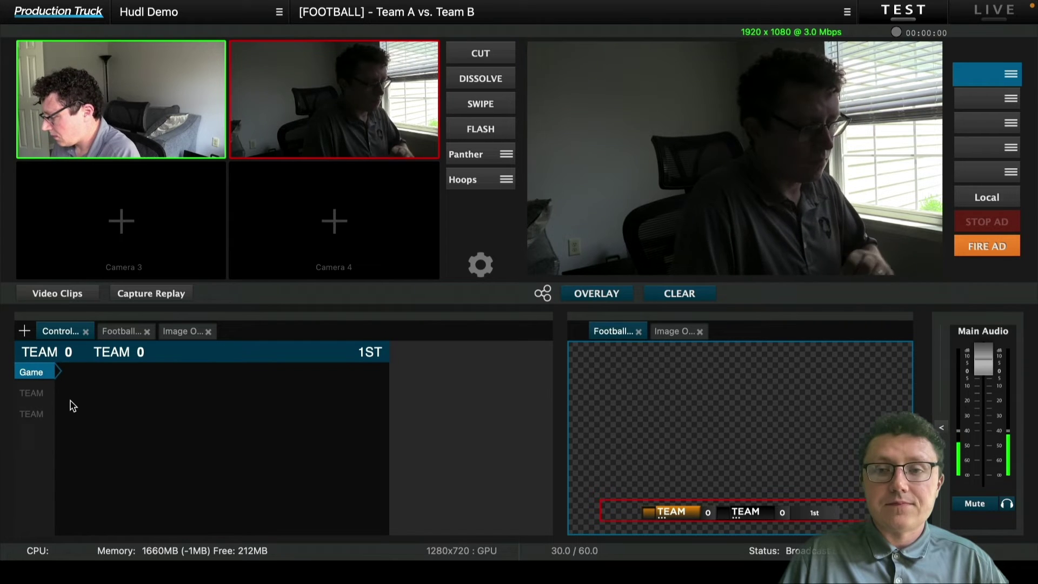
- Show the 15:00 game clock on the scorebug, briefly toggling the play clock on and off
click(40, 397)
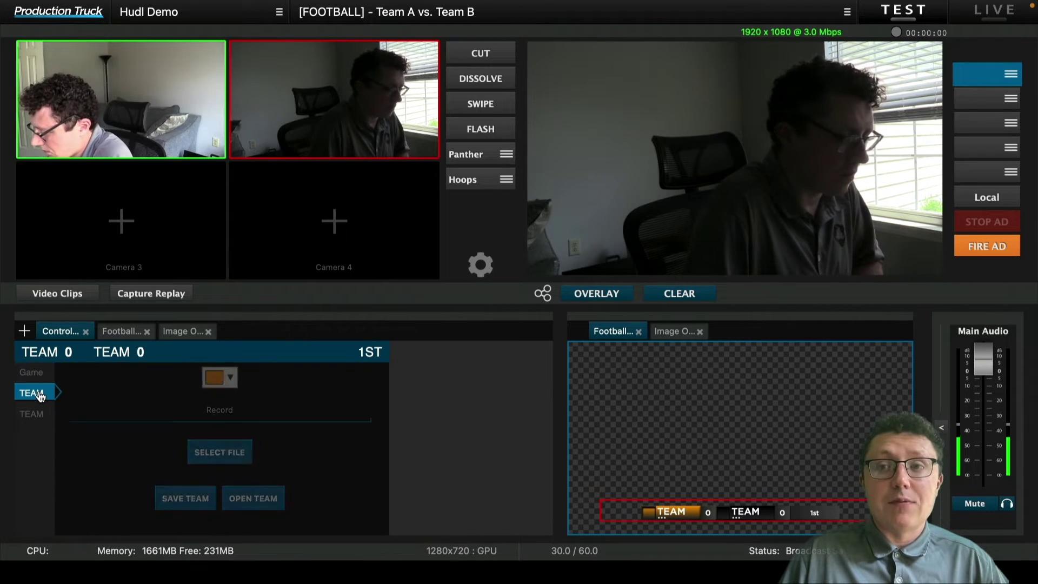
click(34, 372)
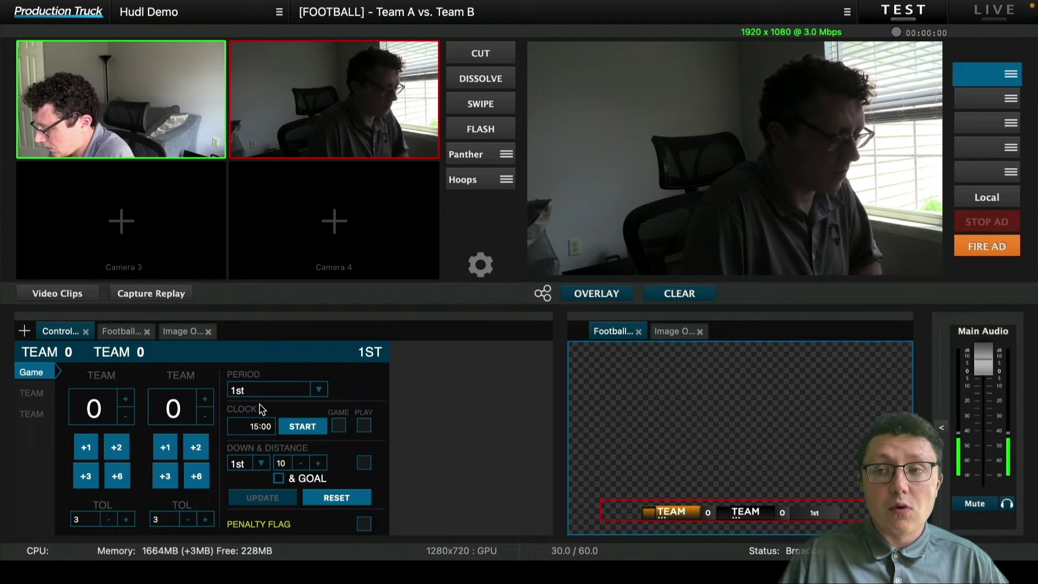
click(340, 427)
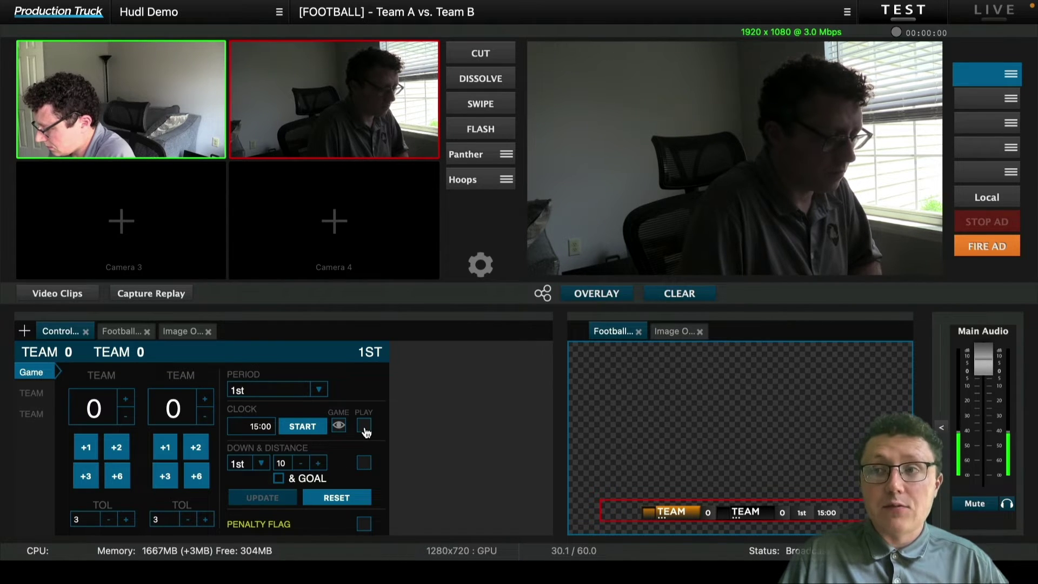
click(365, 427)
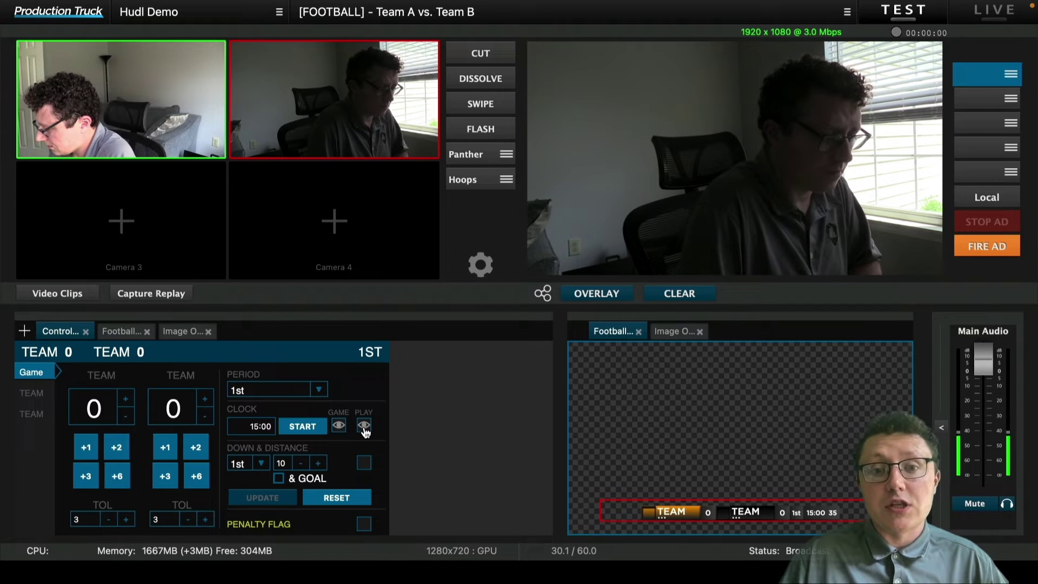
click(364, 429)
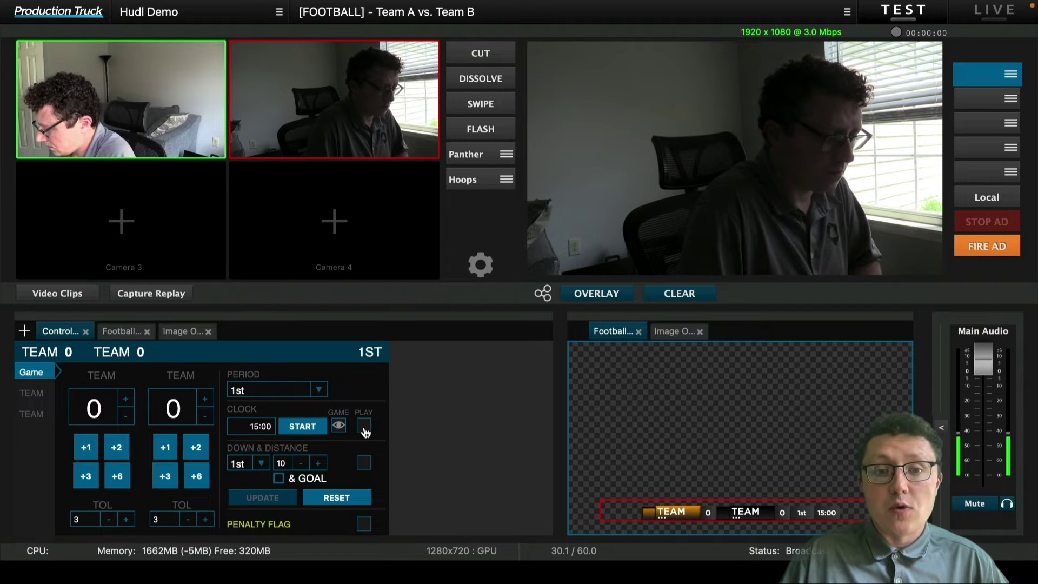
- Enable down and distance and set it to 3rd & Goal, after briefly choosing 2nd
click(365, 465)
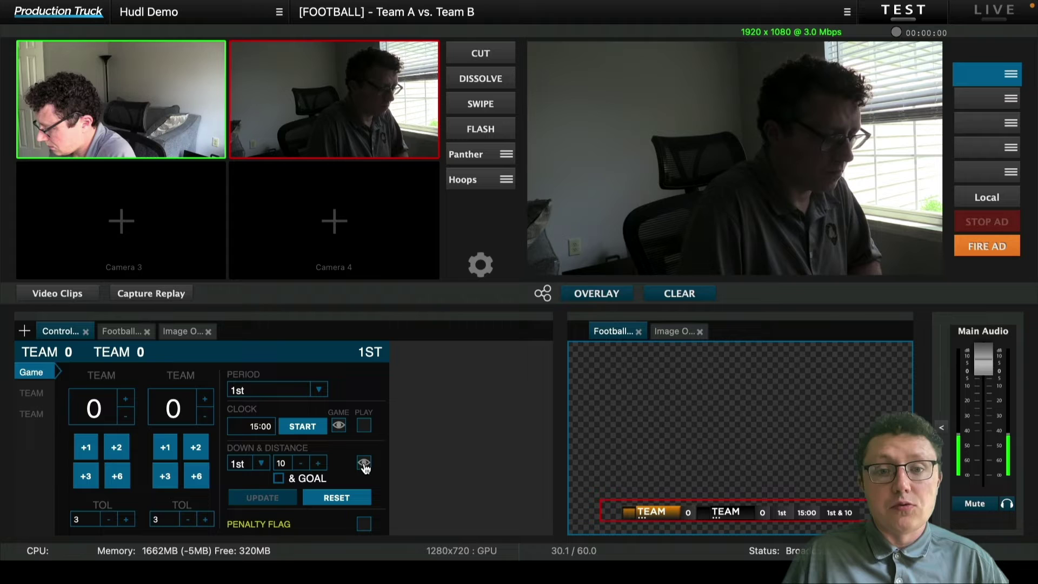
click(261, 463)
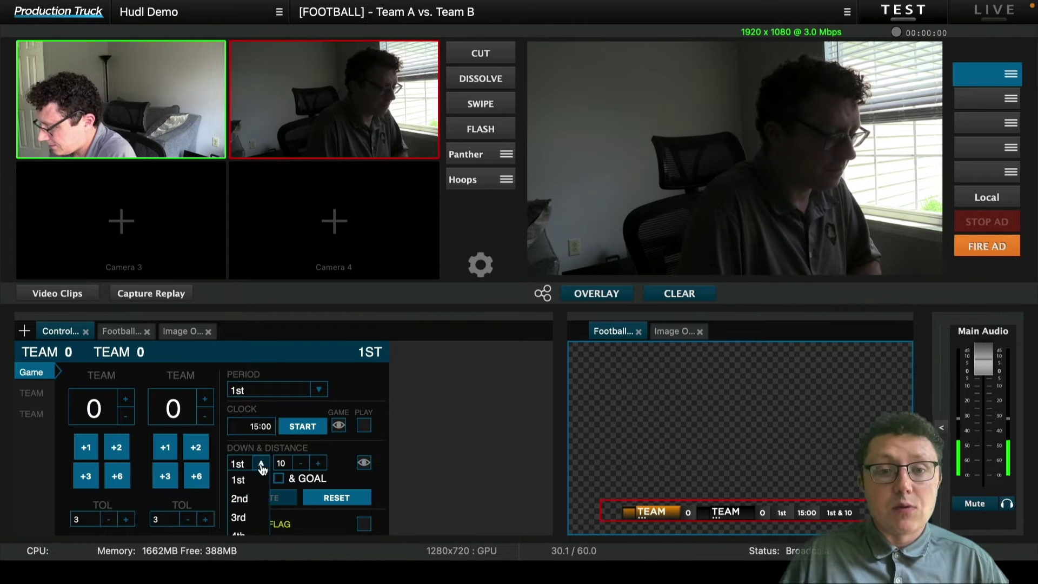
click(250, 501)
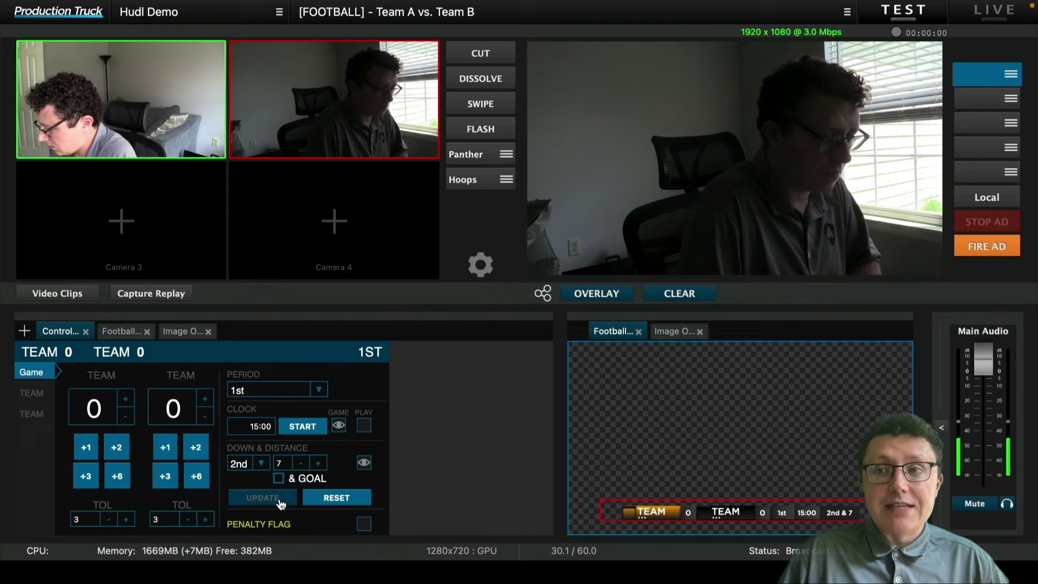
click(261, 464)
click(252, 516)
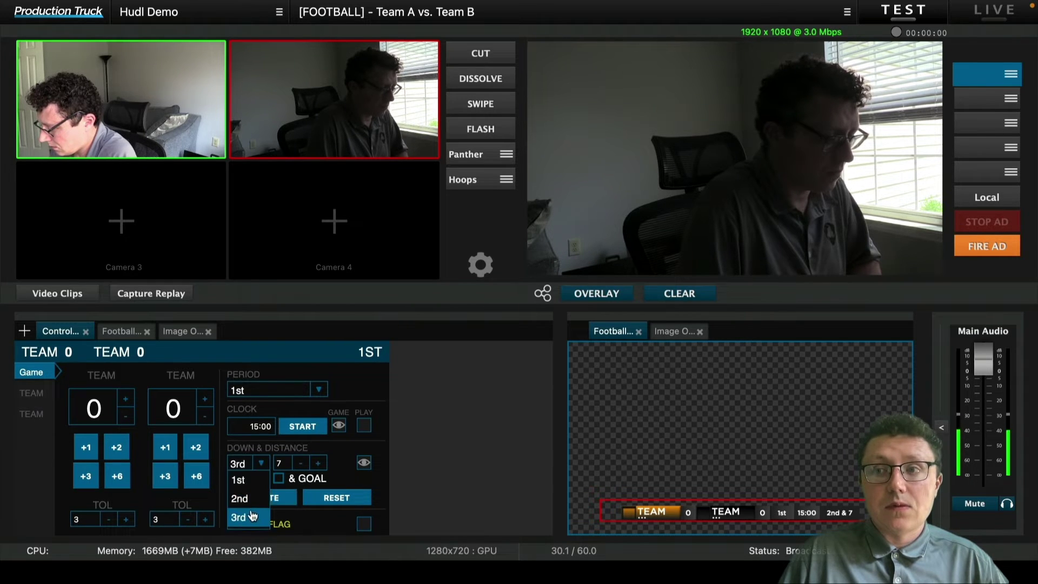
click(280, 478)
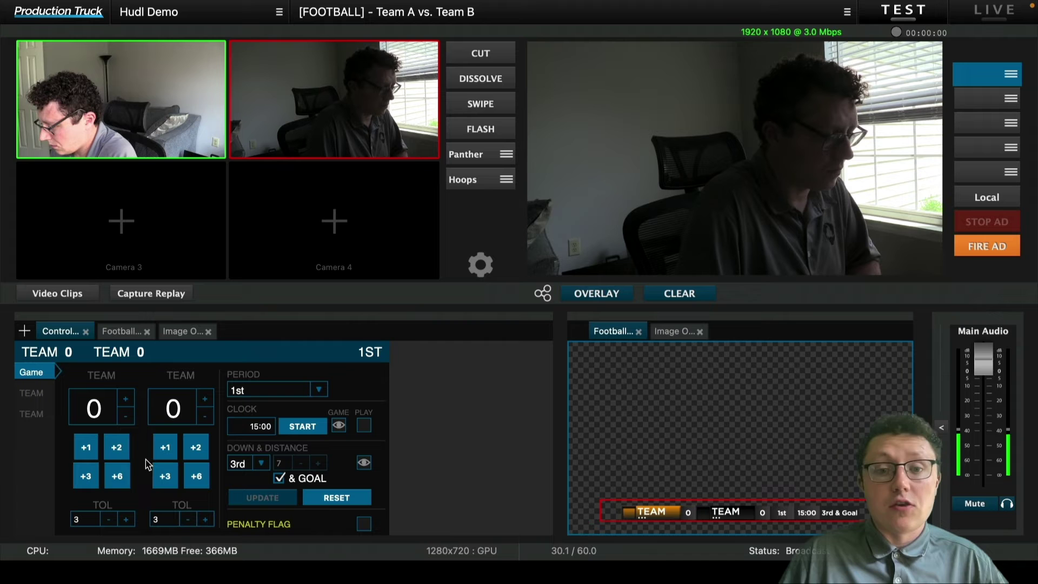
- Add 6 points to each team and start the game clock running
click(117, 475)
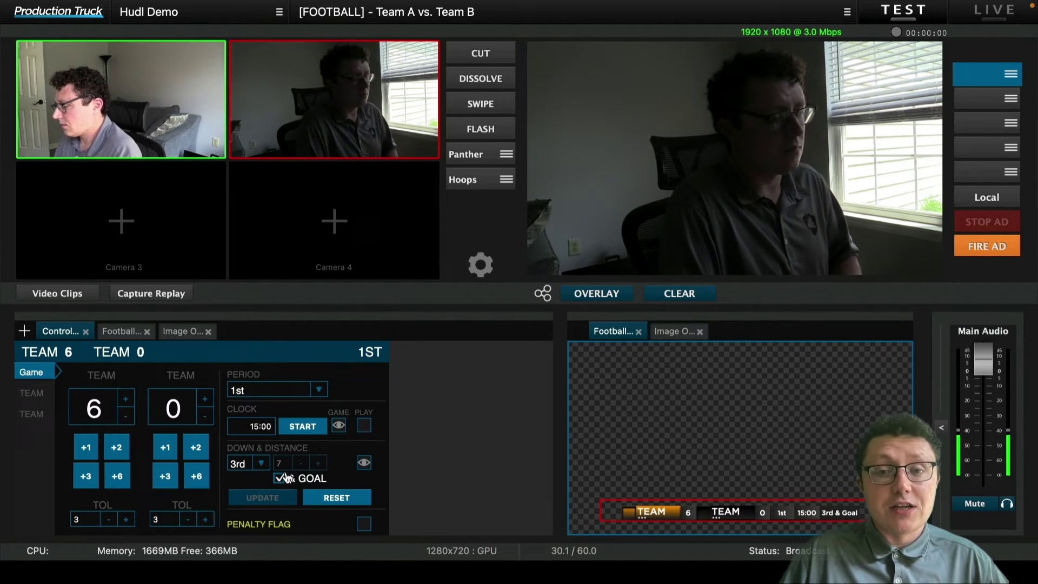
click(196, 484)
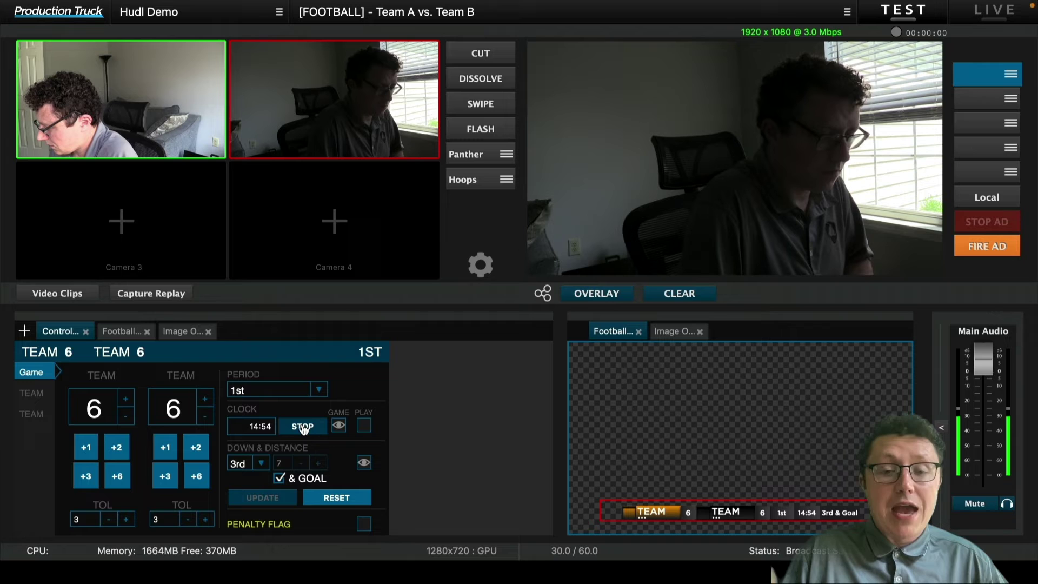
click(303, 428)
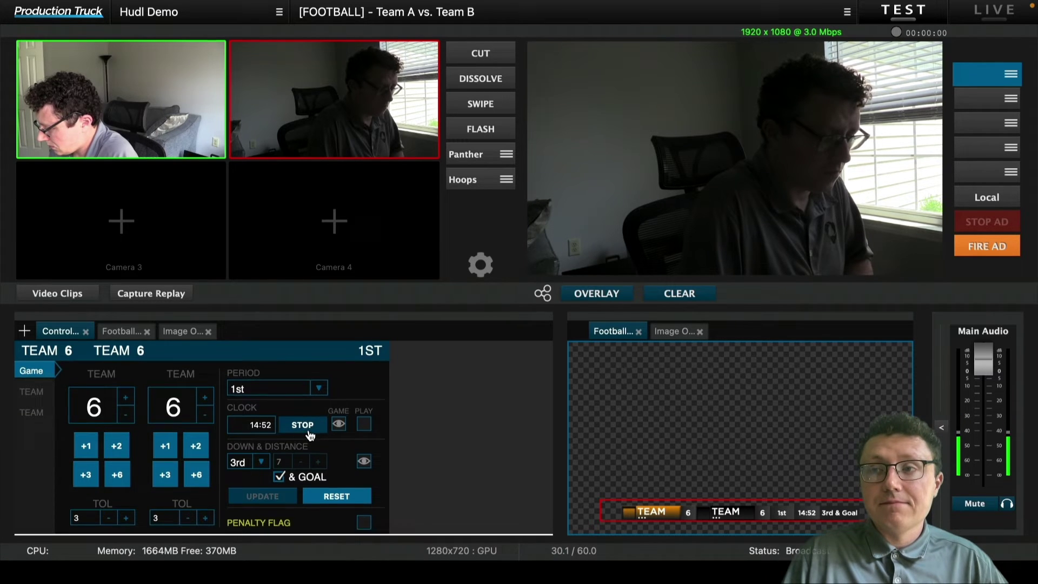
- Clear the penalty flag, cut team 2's timeouts to 2, and put the scorebug on program
click(363, 524)
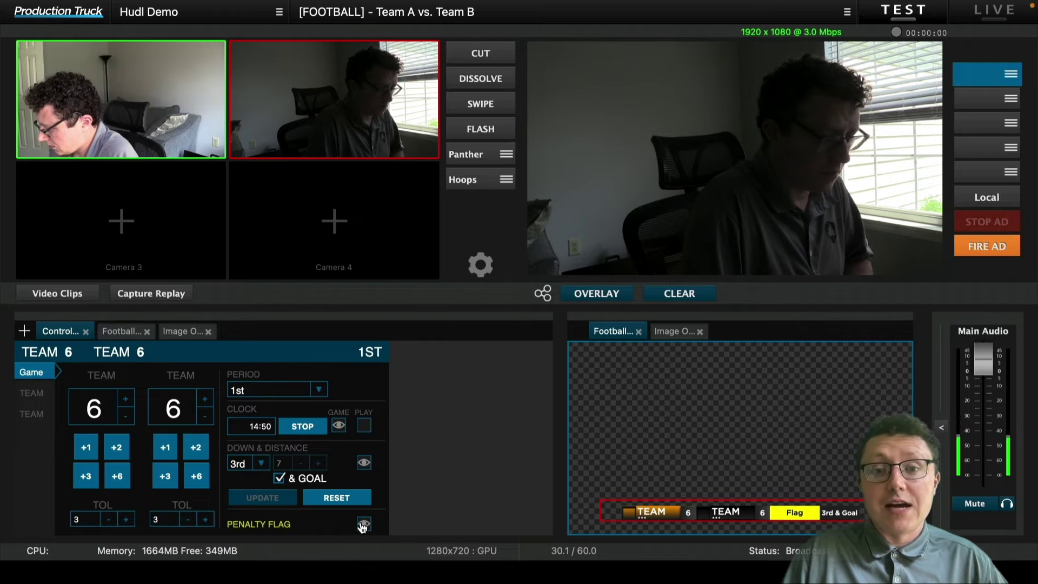
click(364, 525)
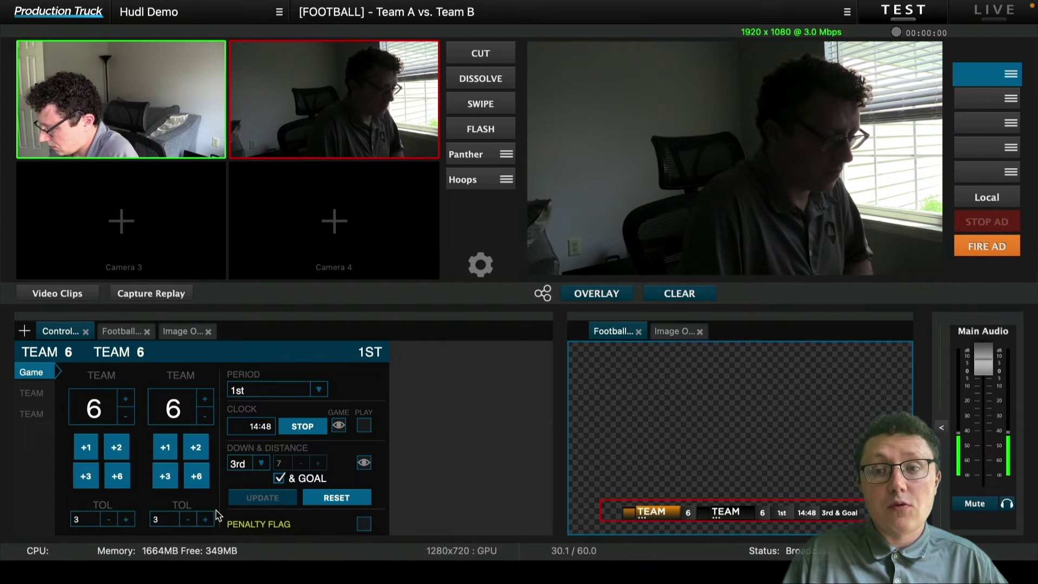
click(187, 519)
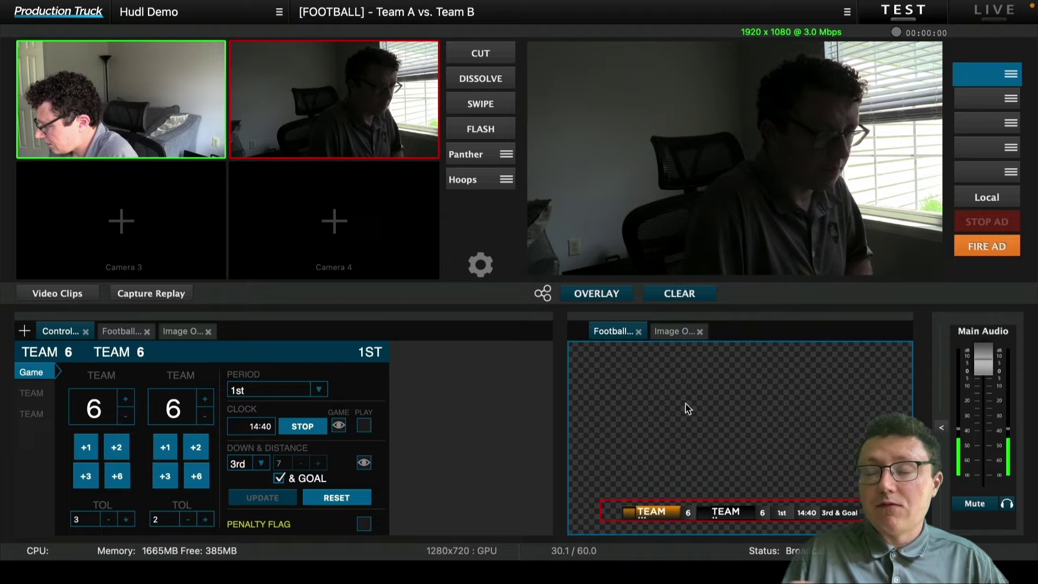
click(600, 293)
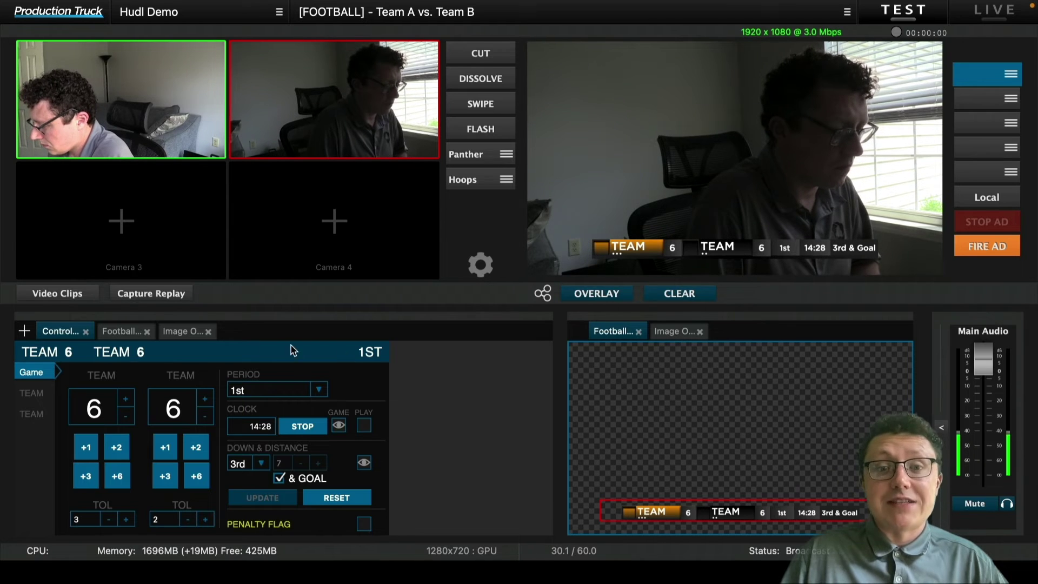
click(193, 336)
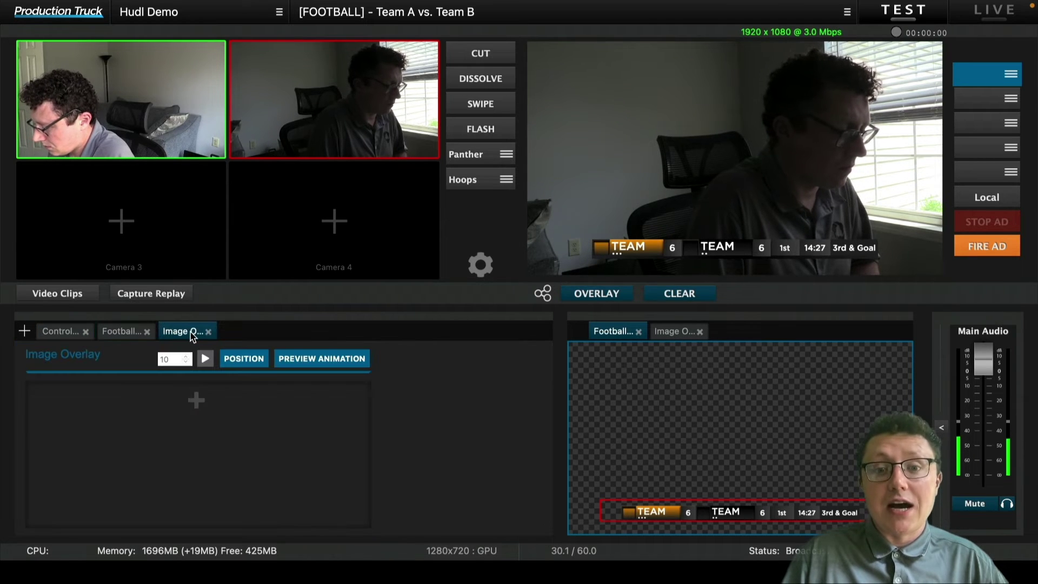
- Add a Logos PNG and HomepageHeadline.40b5adf.png (the it's on logo) to the image overlay list
click(196, 403)
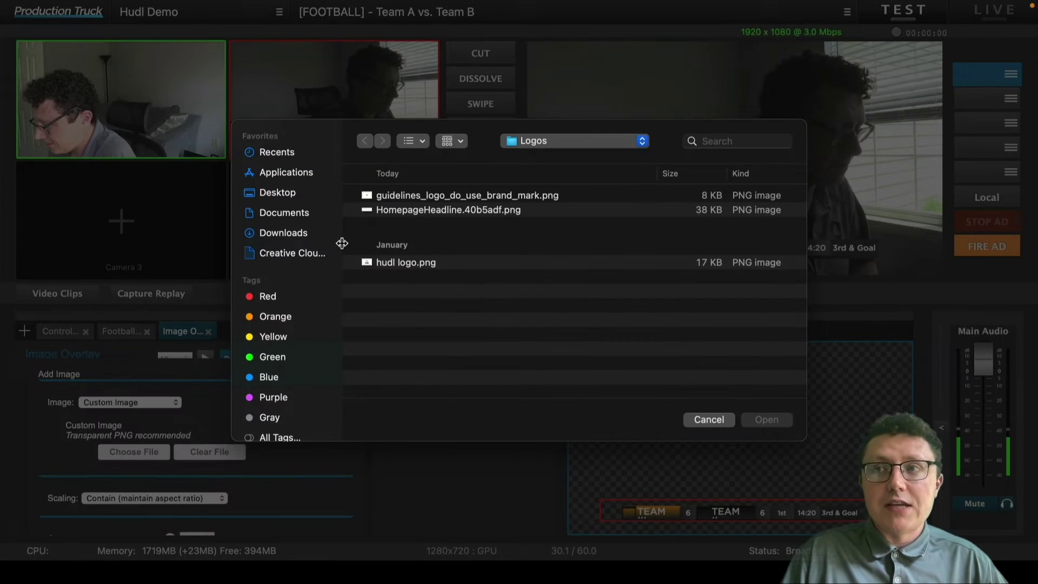
double_click(409, 201)
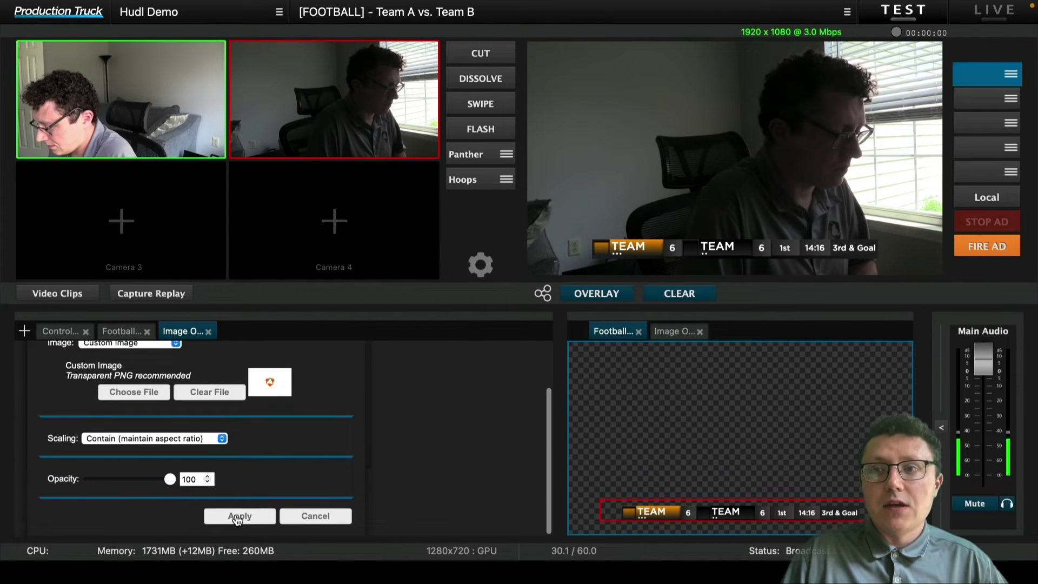
click(236, 513)
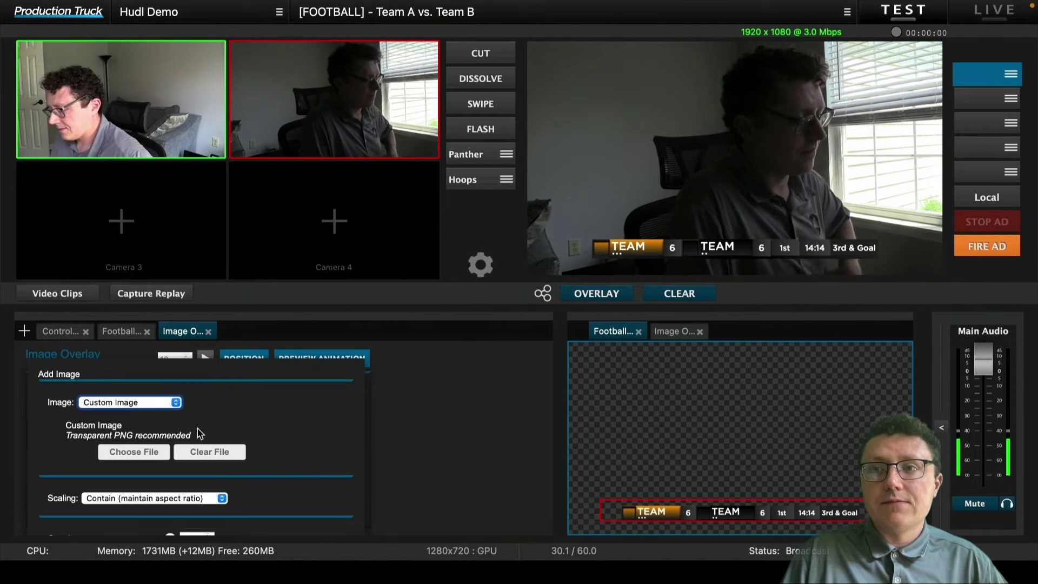
click(134, 452)
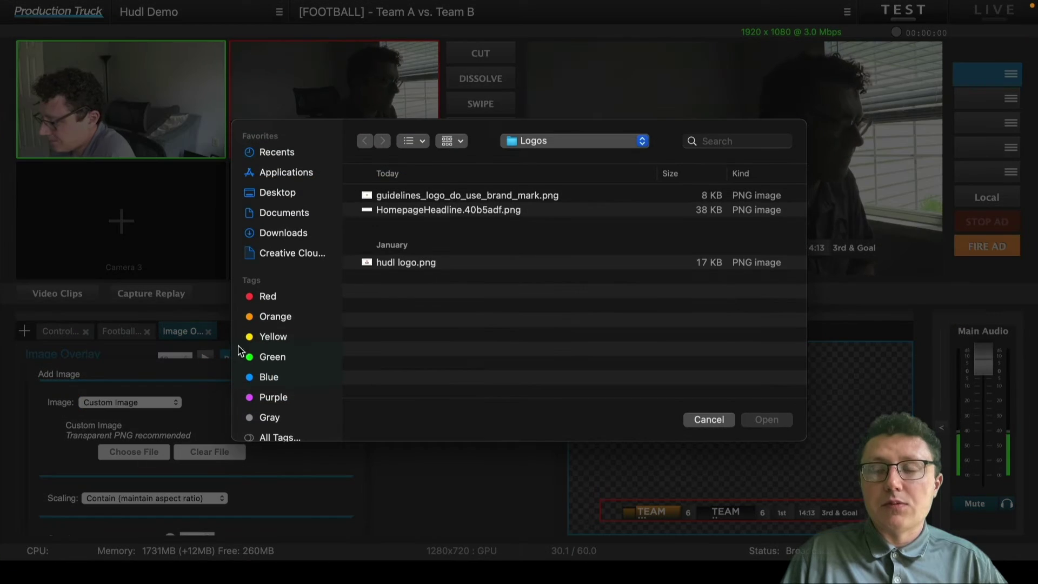
double_click(398, 211)
scroll(184, 489, down, 3)
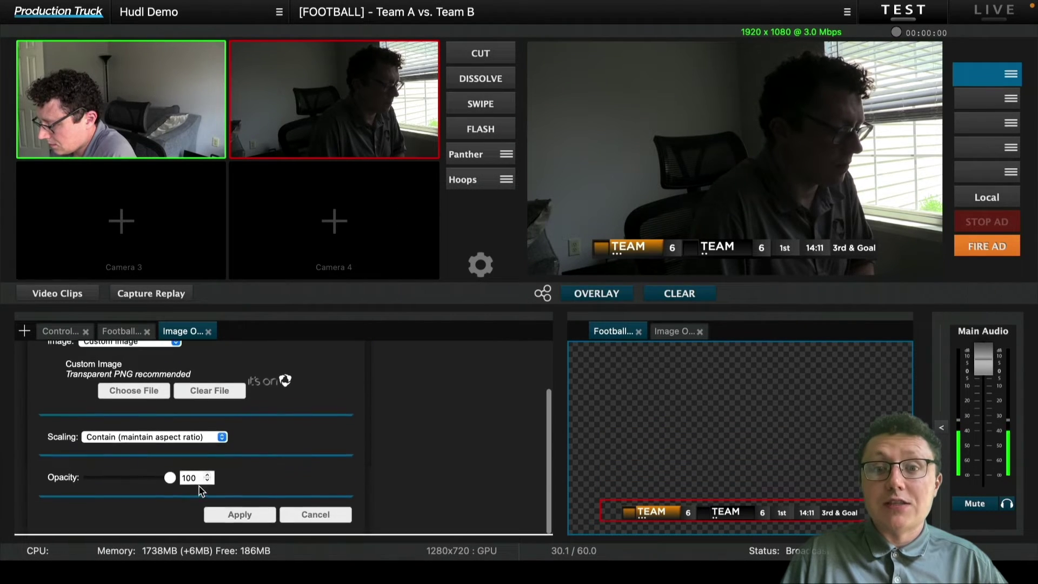
click(229, 515)
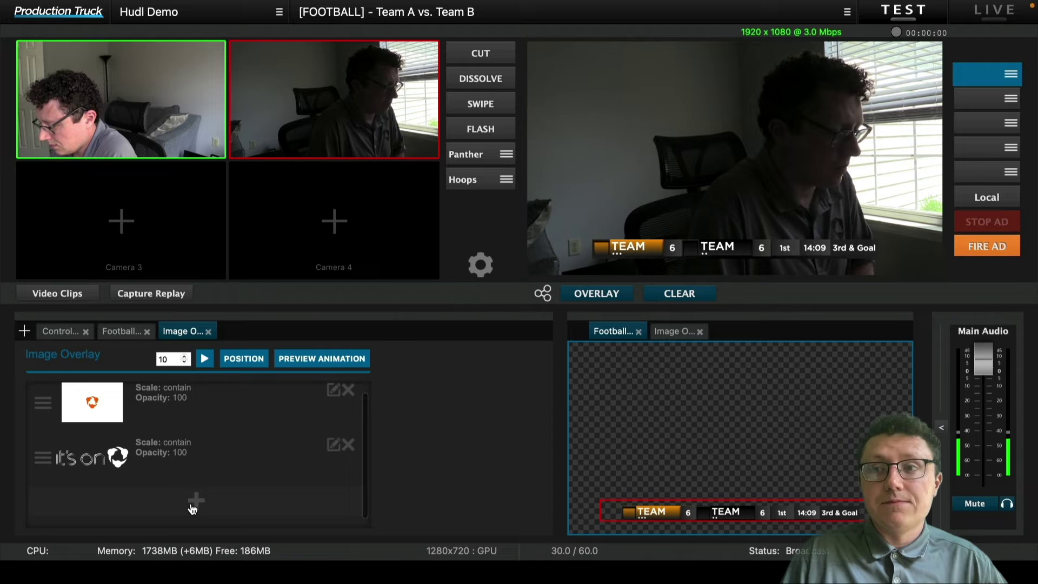
- Add hudl logo.png as the third image in the overlay list
click(193, 506)
click(137, 451)
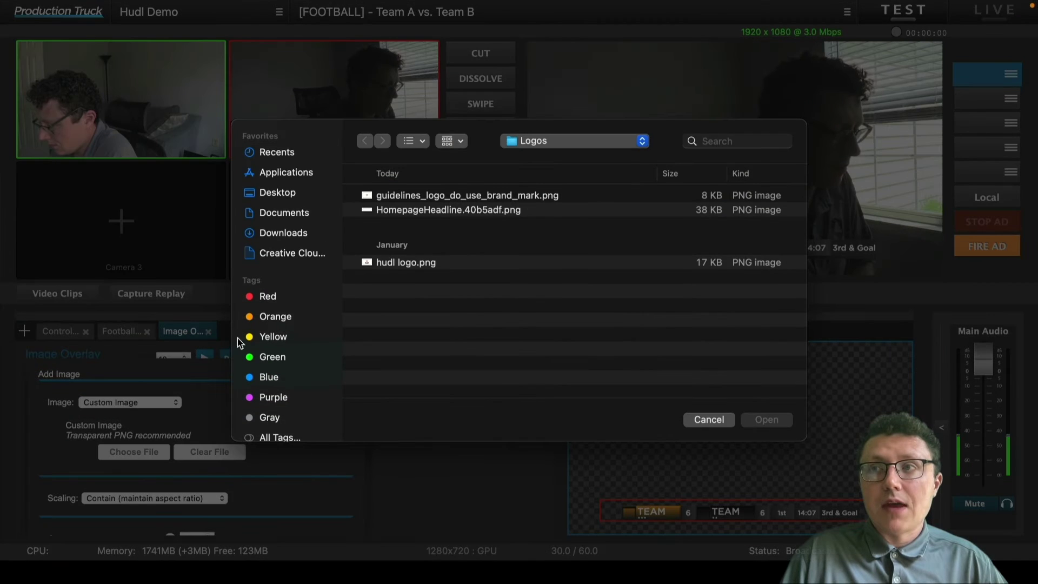
double_click(421, 264)
scroll(333, 352, down, 3)
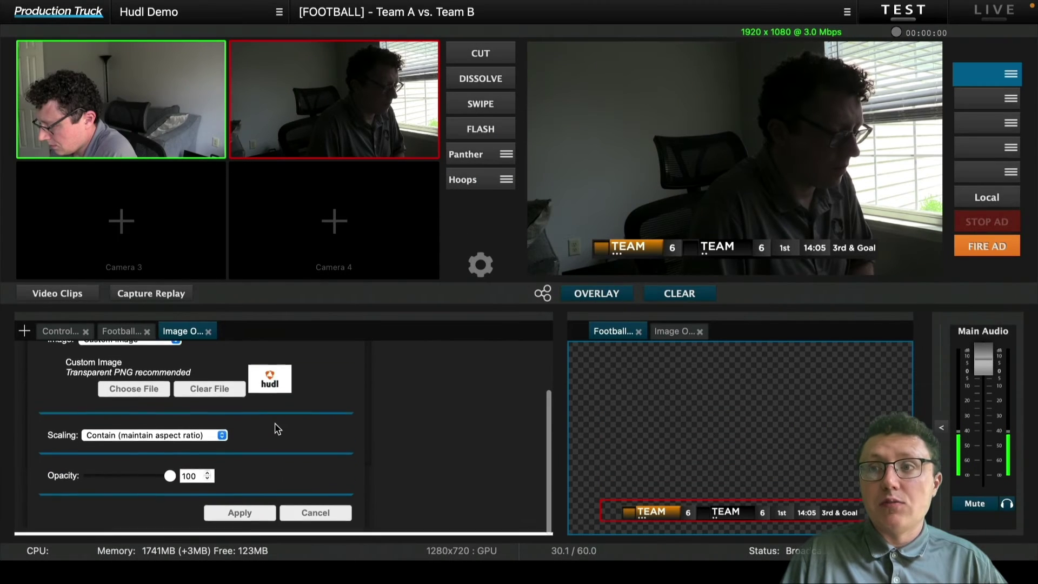
click(232, 522)
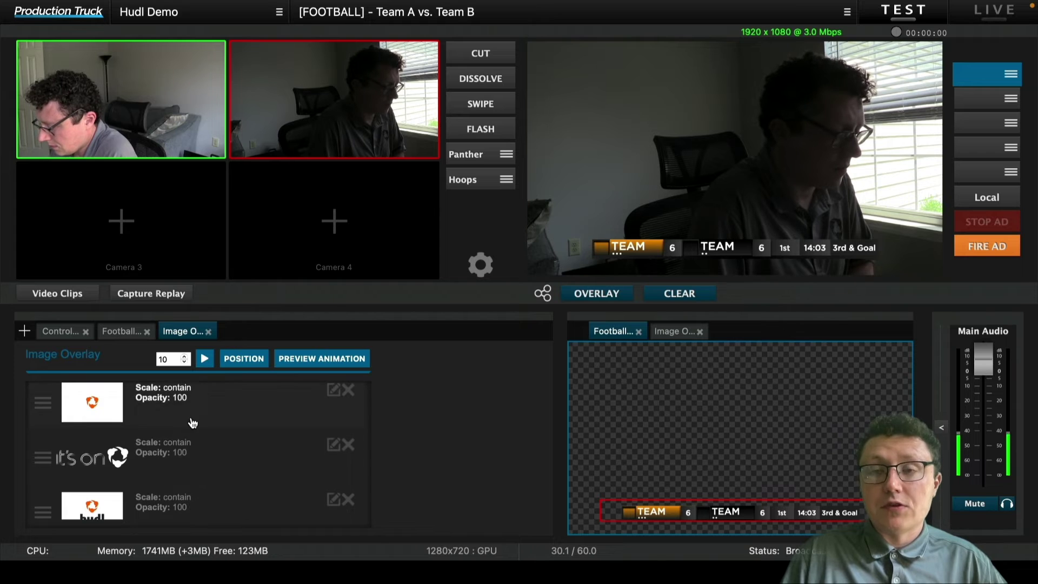
- Position the hudl logo as an upper-right watermark at size 223 and apply it
click(679, 332)
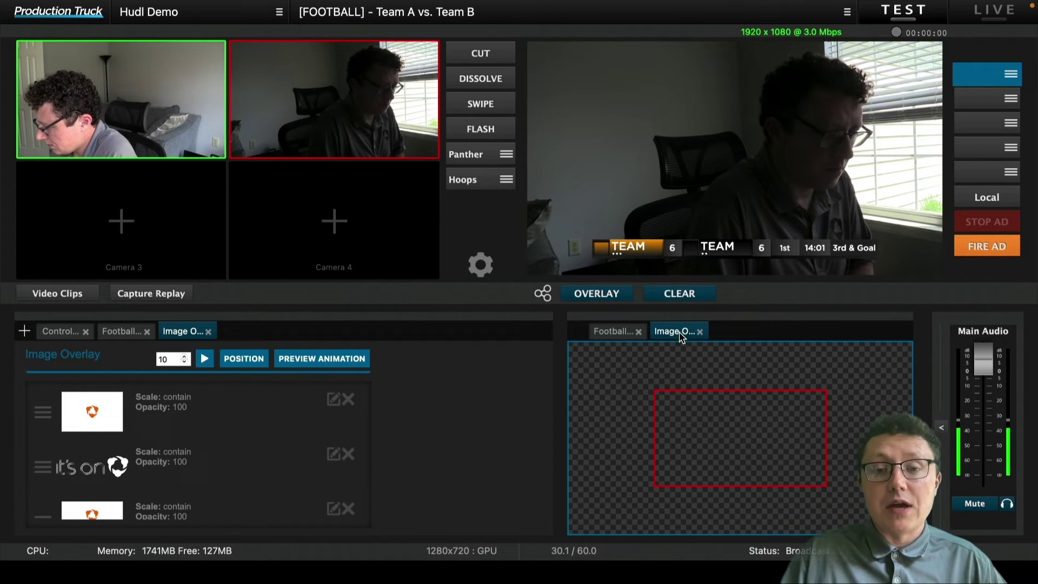
click(199, 413)
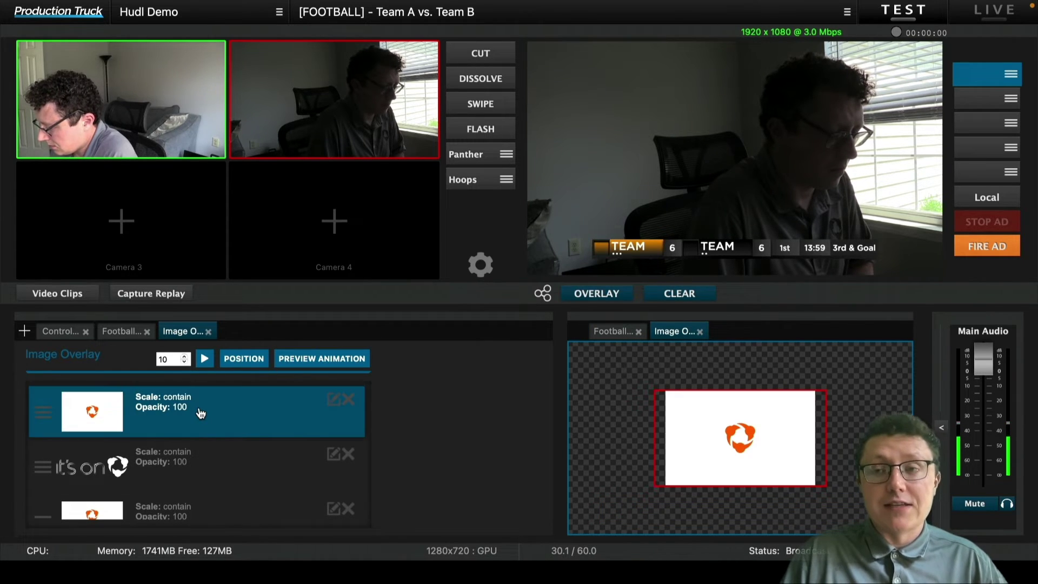
click(231, 362)
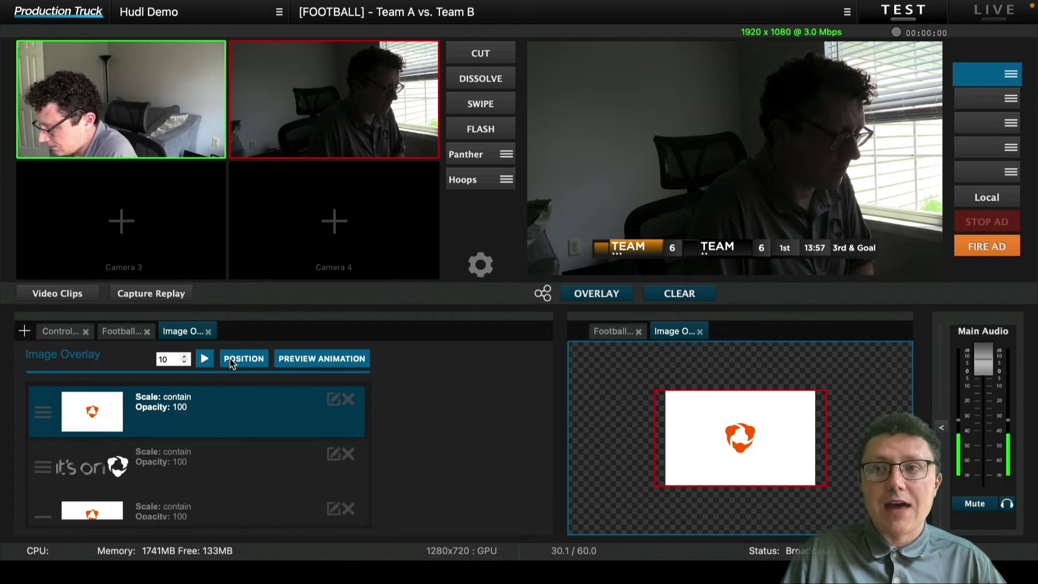
drag(108, 428, 142, 478)
click(144, 403)
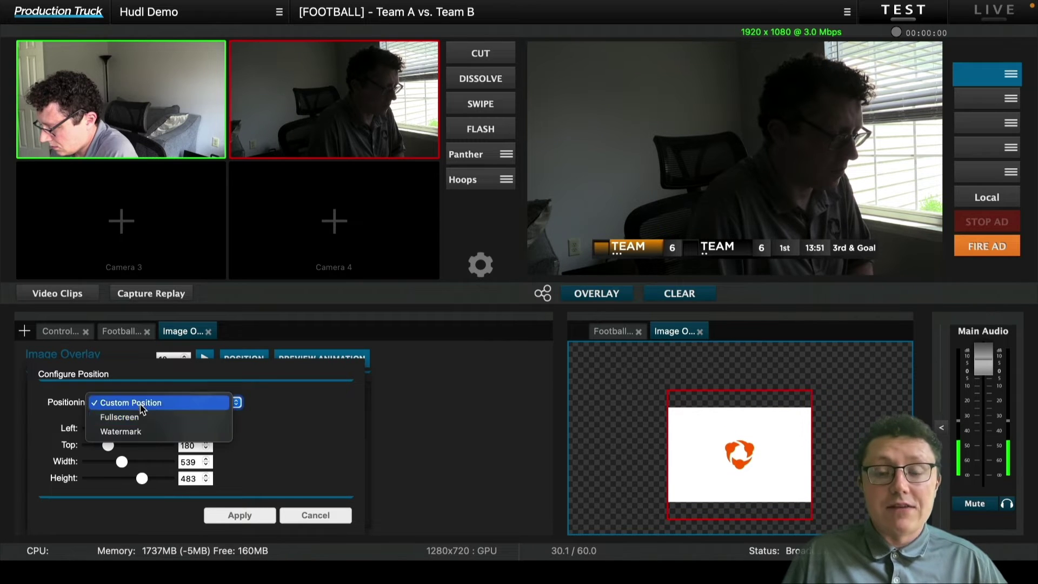
click(138, 421)
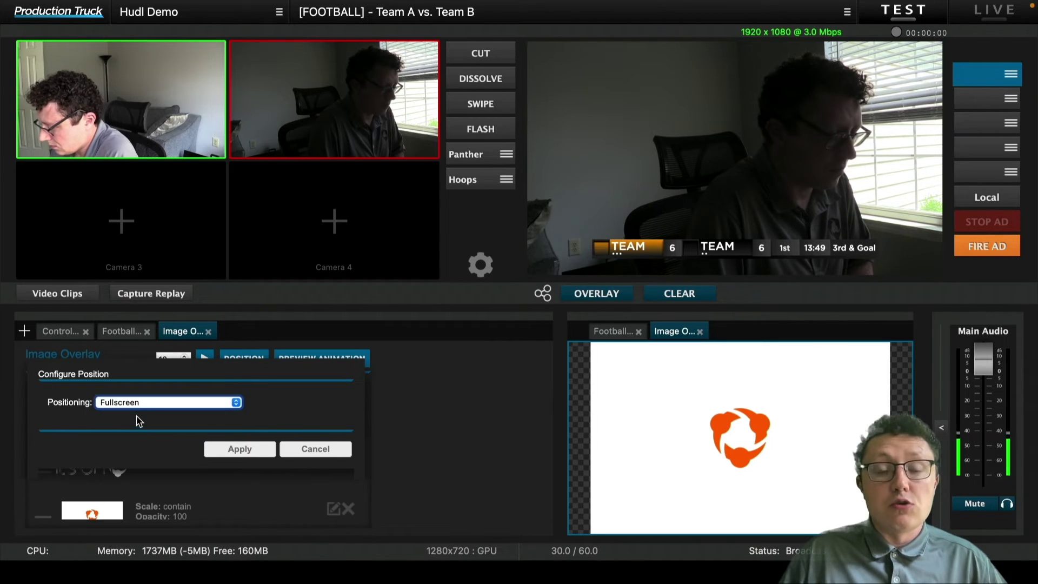
click(144, 404)
click(143, 418)
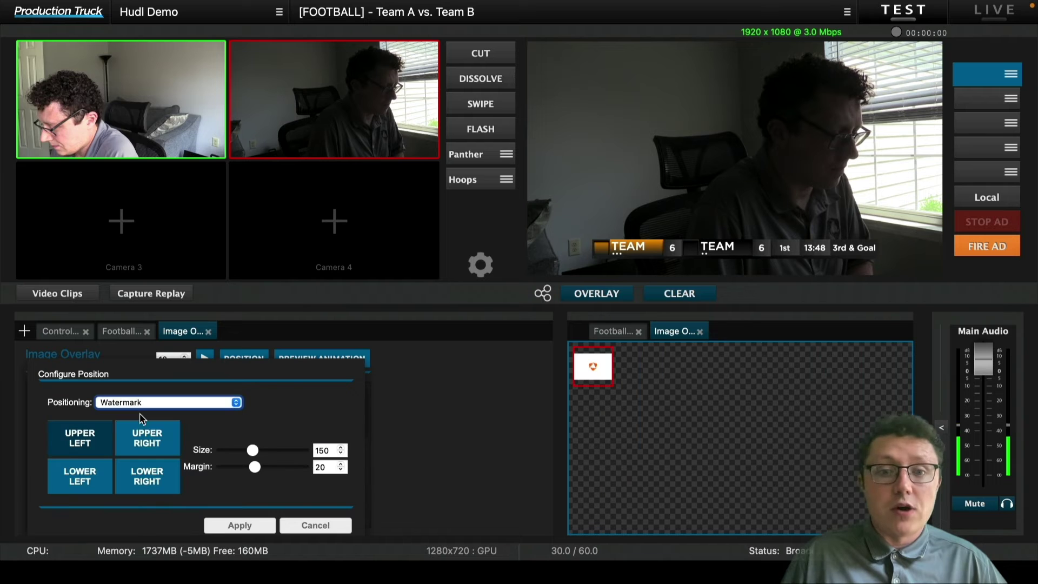
click(152, 443)
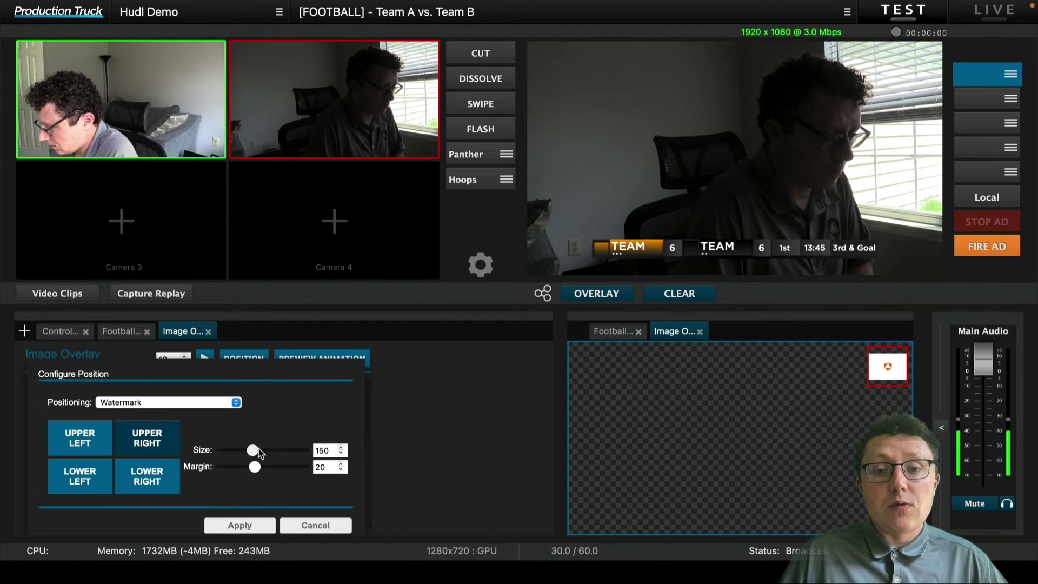
mouse_move(260, 453)
mouse_down()
mouse_move(269, 454)
mouse_move(264, 470)
mouse_up()
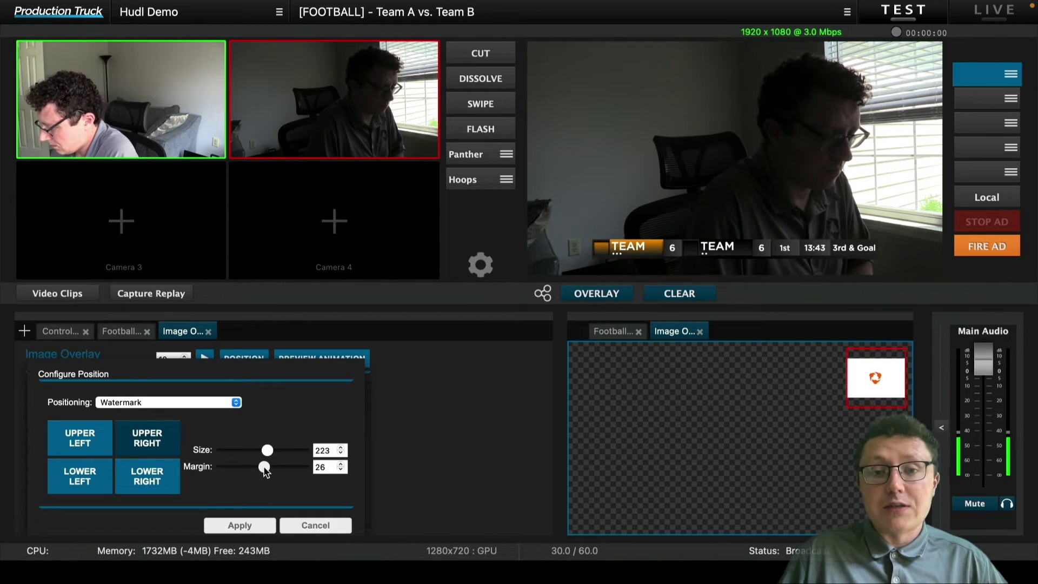
click(240, 526)
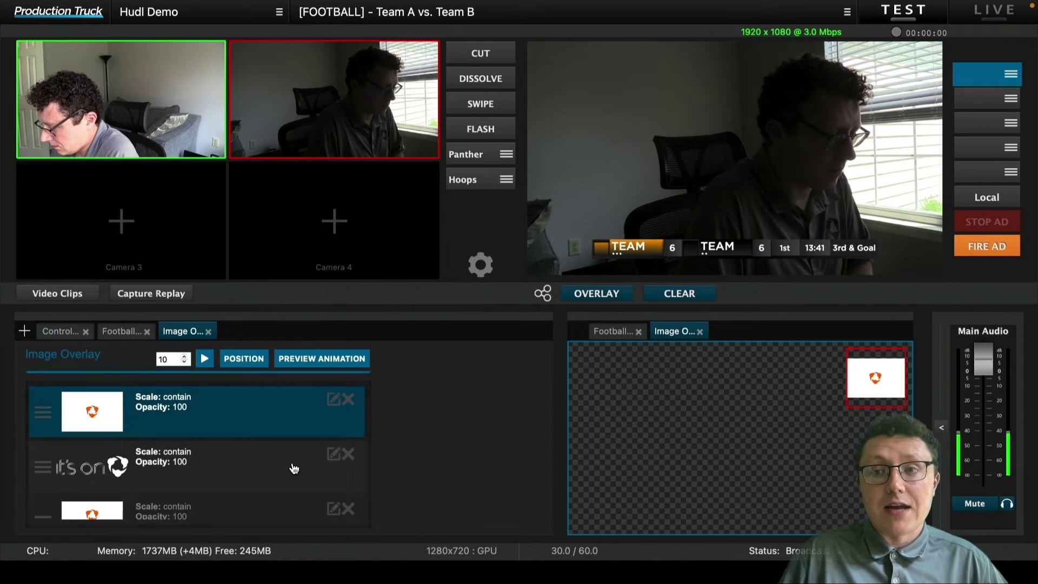
- Air the logo overlay, rotate the images every 5 seconds, and cut program to Camera 1
click(598, 296)
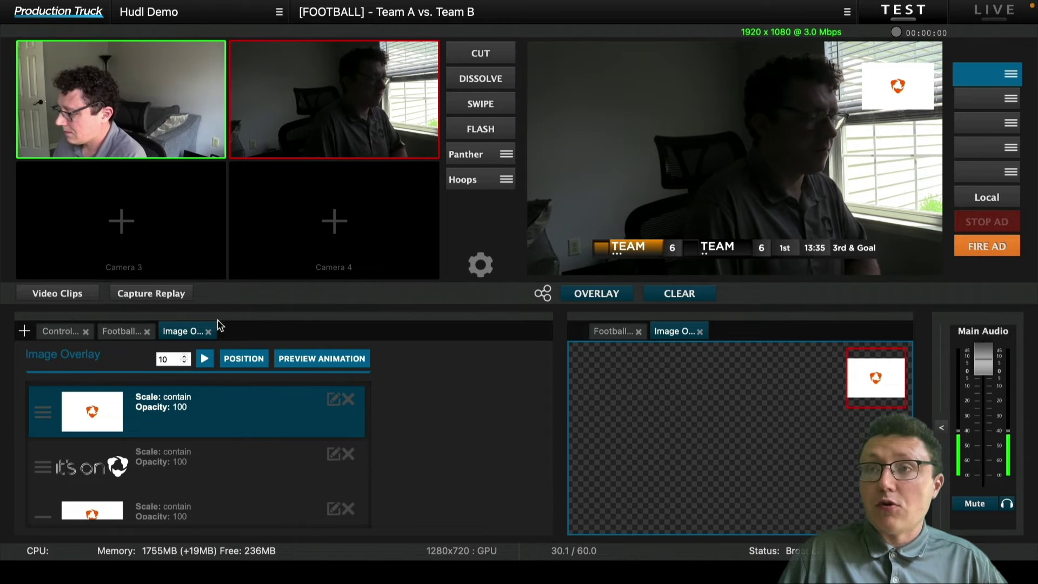
click(185, 363)
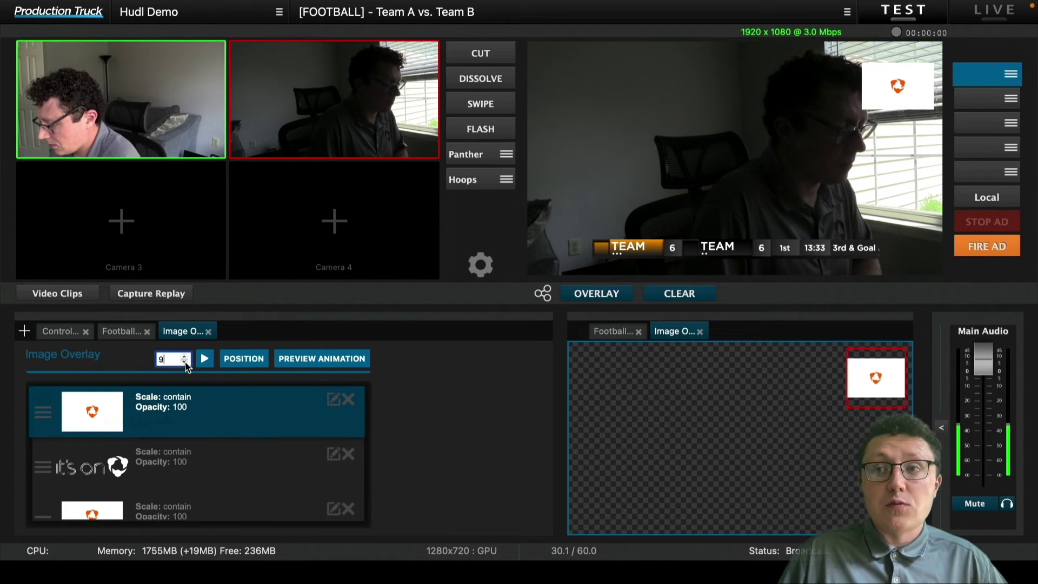
click(184, 363)
click(185, 363)
click(185, 363)
click(185, 362)
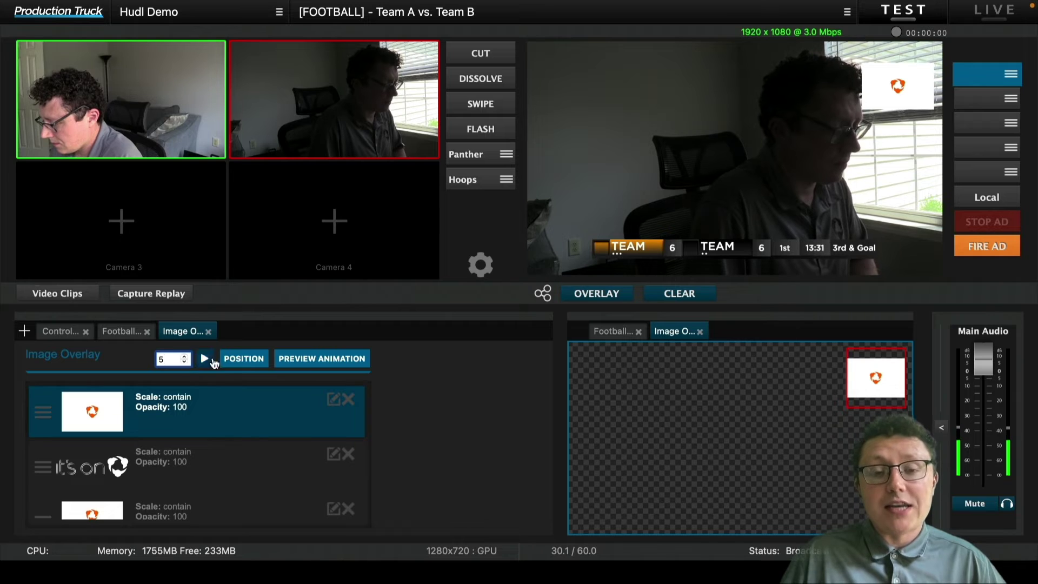
click(205, 360)
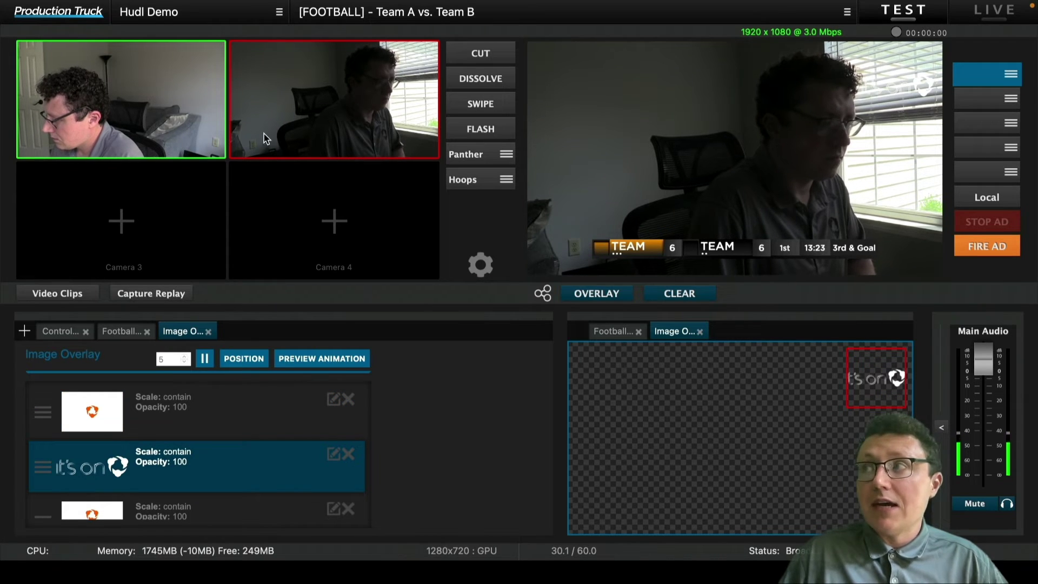
click(466, 54)
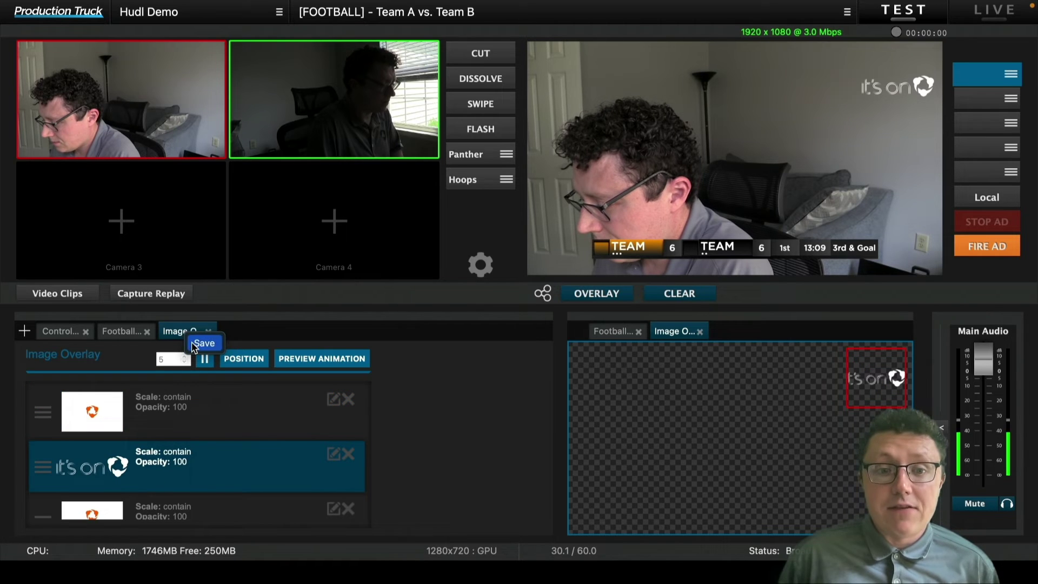
- Save the overlay as a new copy titled 'Image Overlay Queue Test For Demo'
click(203, 343)
click(261, 134)
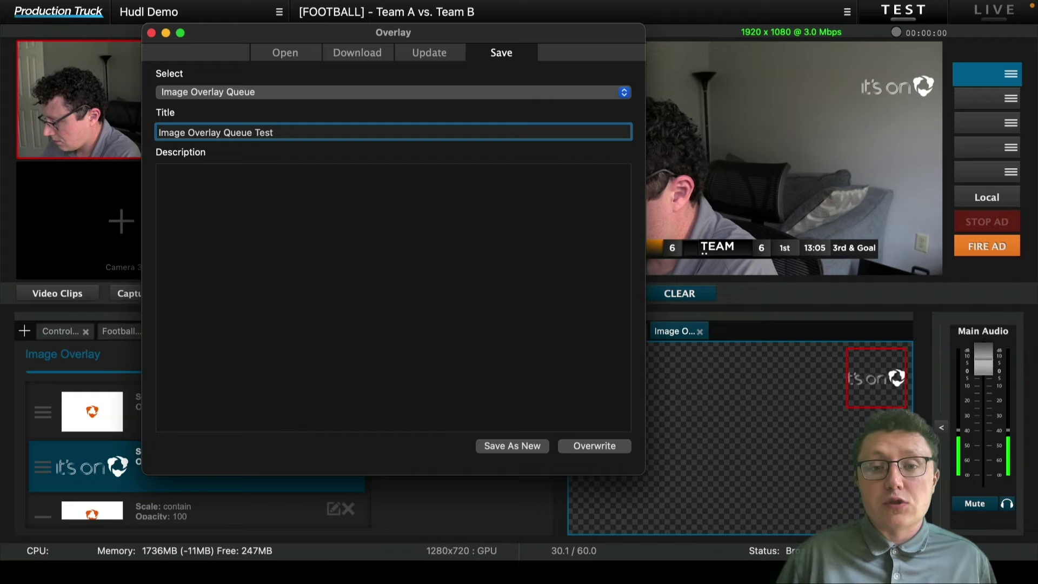
text(Test)
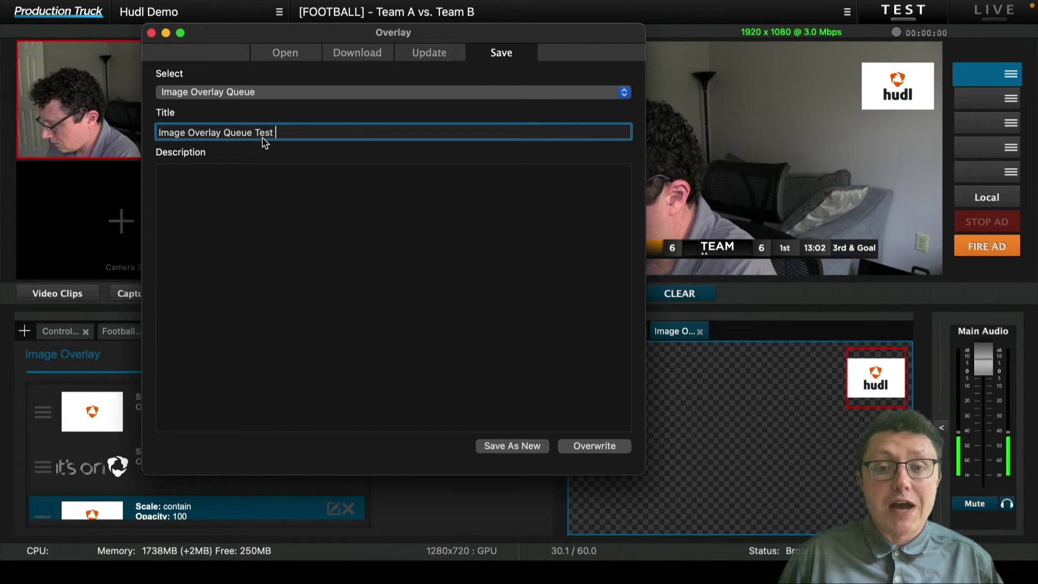
text( For Demo)
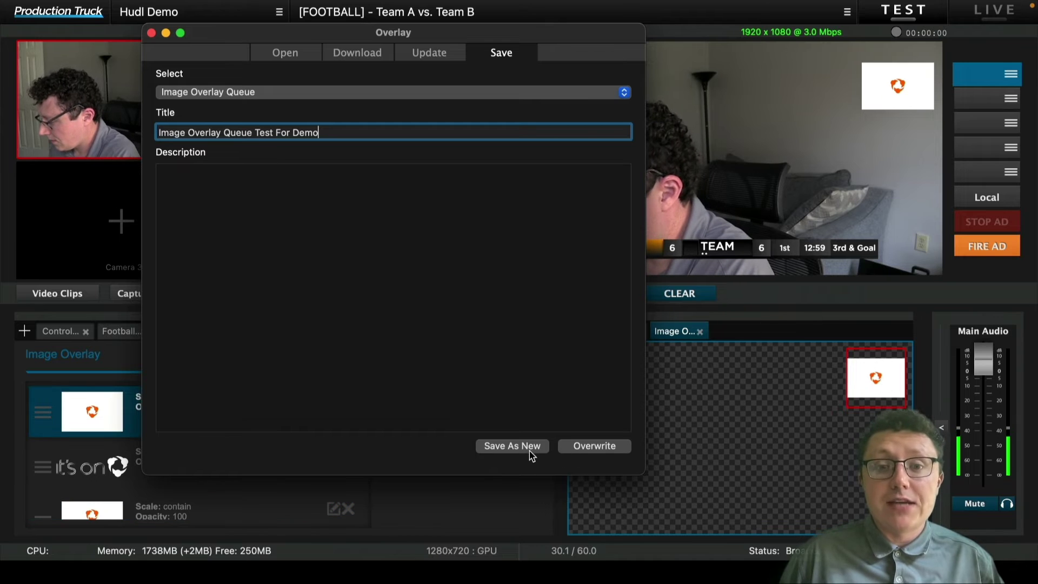
click(529, 448)
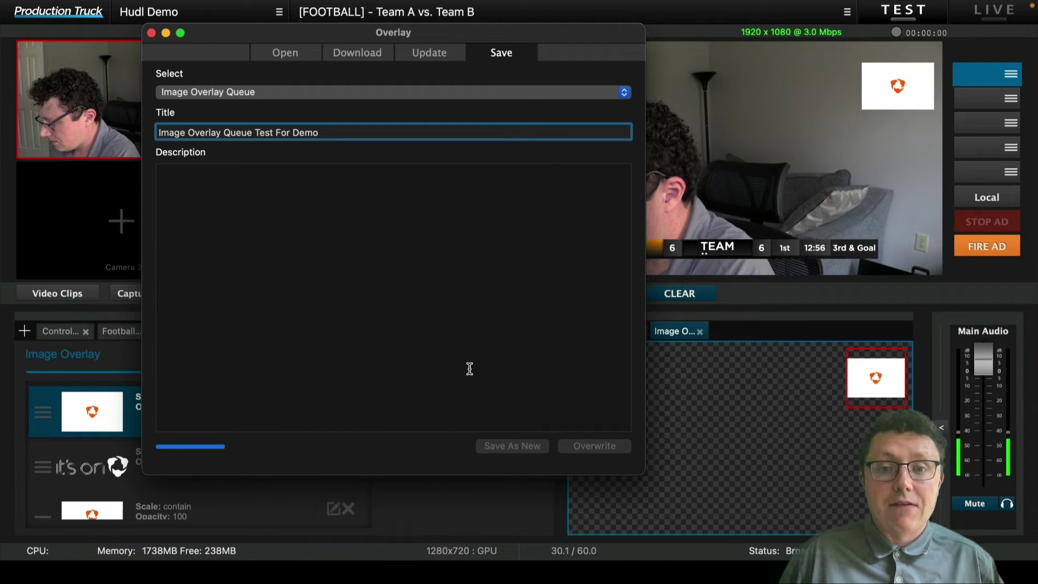
click(288, 54)
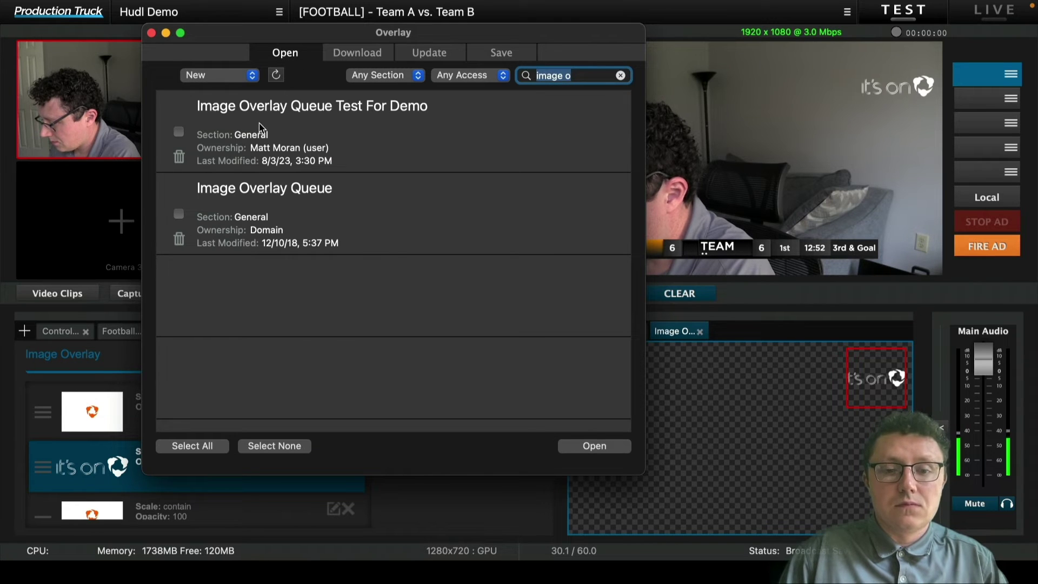
click(152, 33)
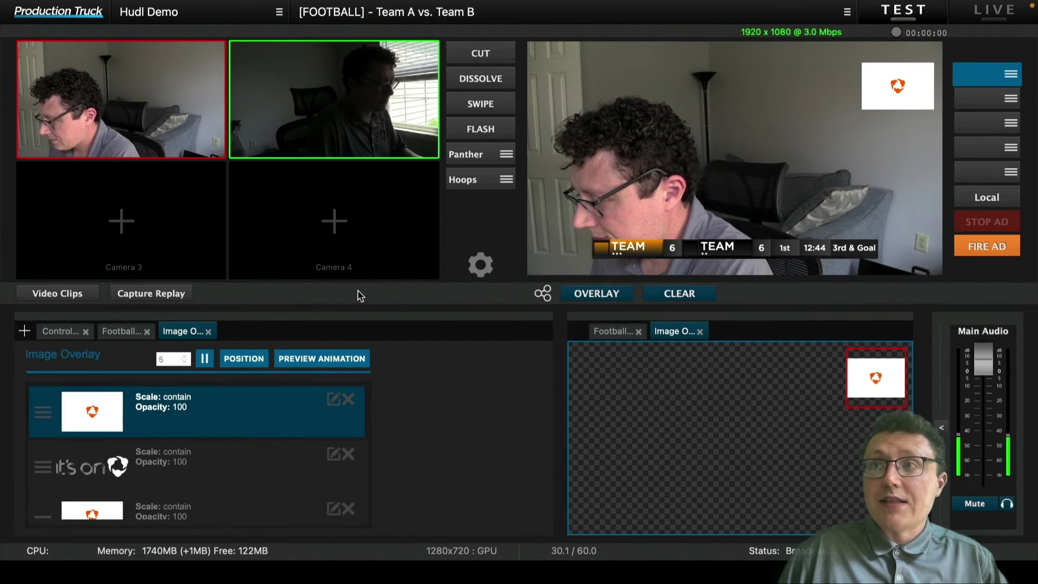
- Turn on replay recording for Cam 1 and Cam 2 with 10-second replay lengths
click(480, 264)
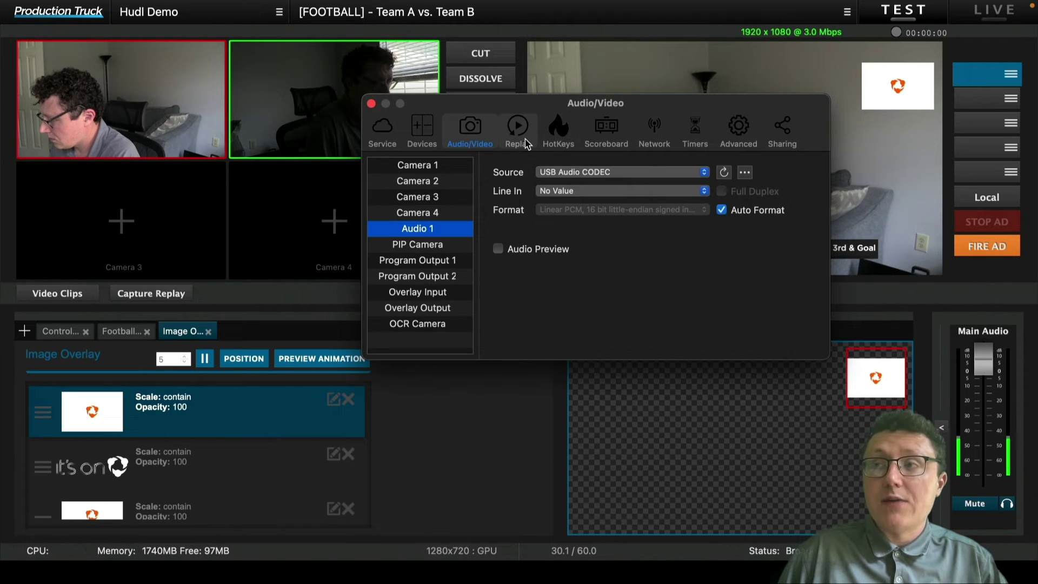
click(522, 135)
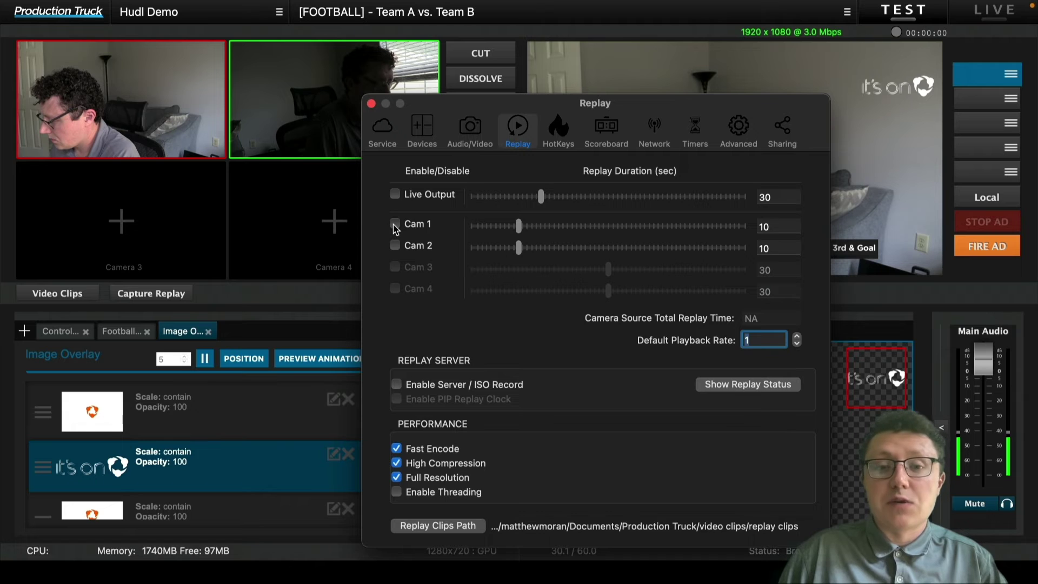
click(394, 223)
click(396, 246)
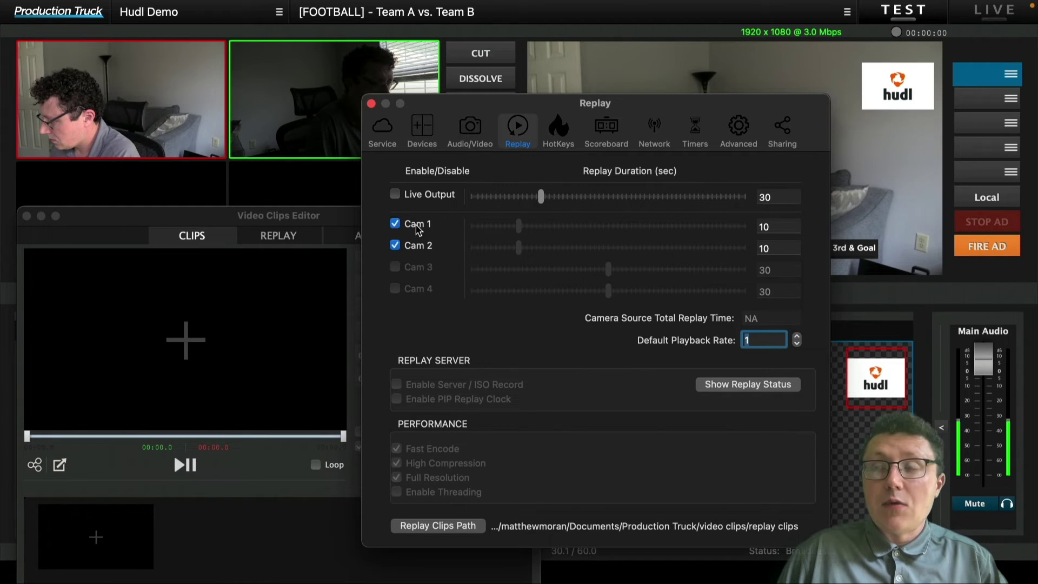
click(413, 246)
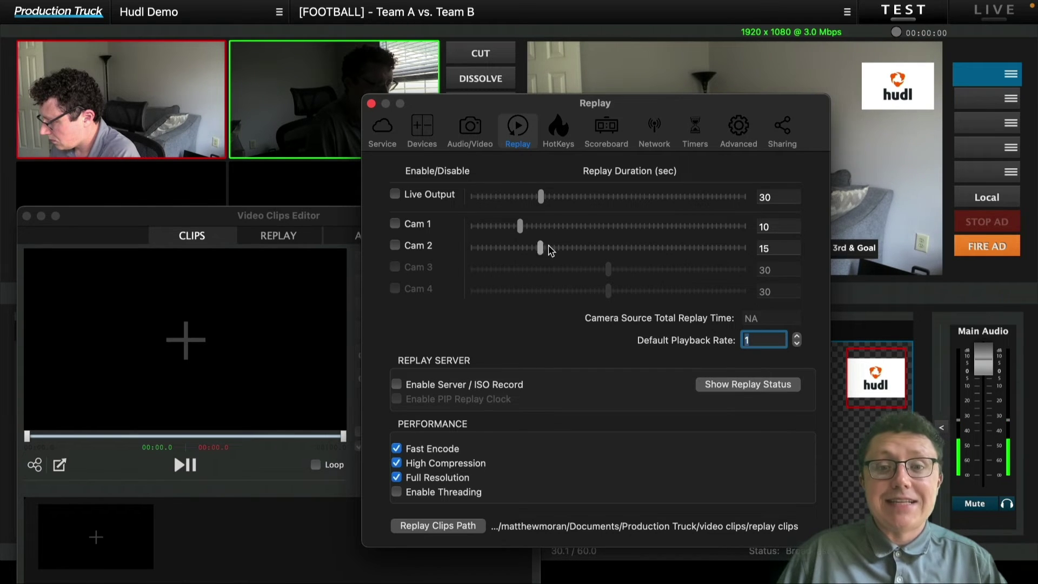
drag(535, 255, 524, 257)
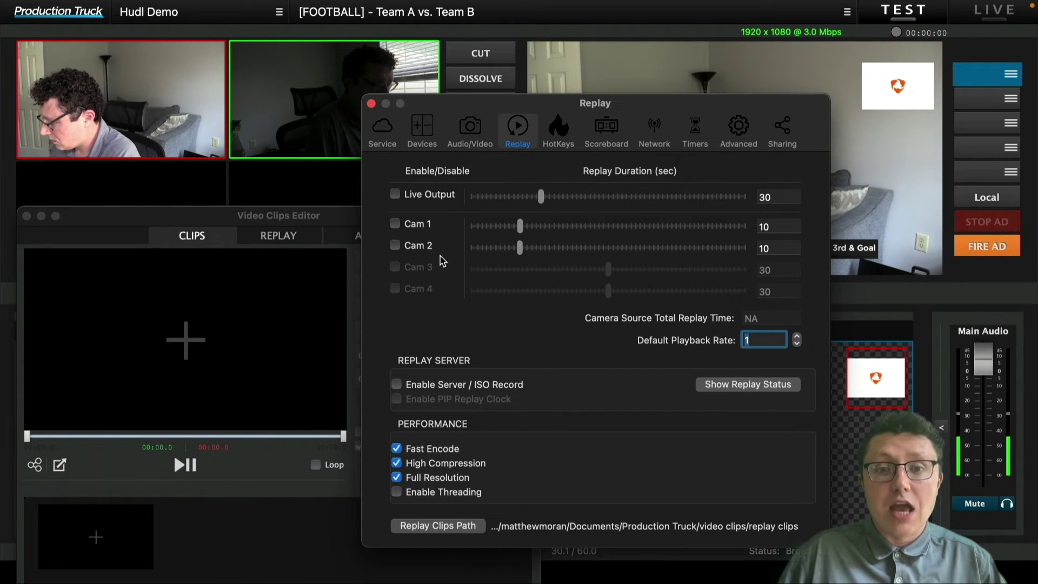
click(420, 246)
click(419, 226)
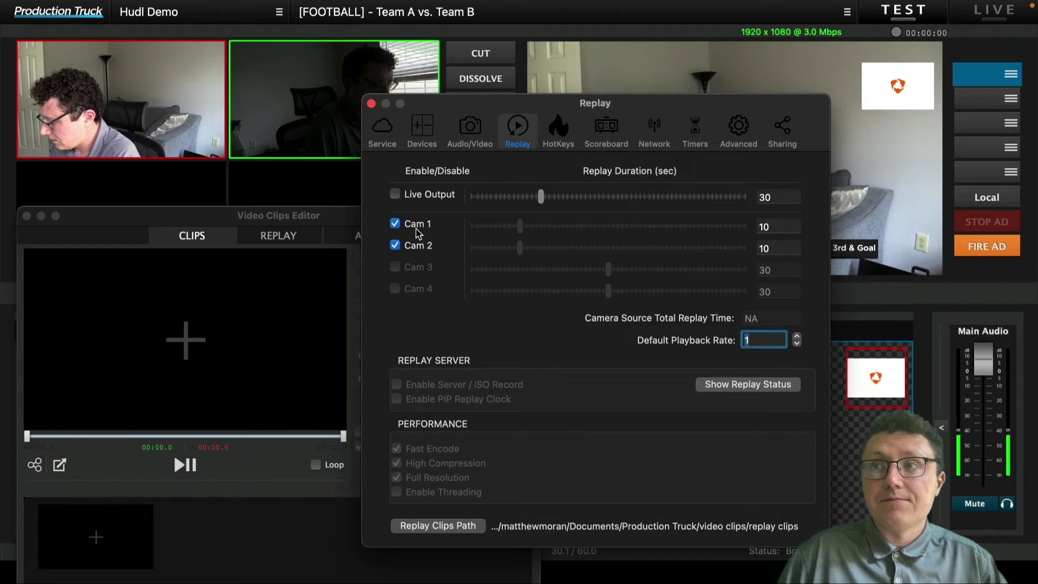
click(370, 103)
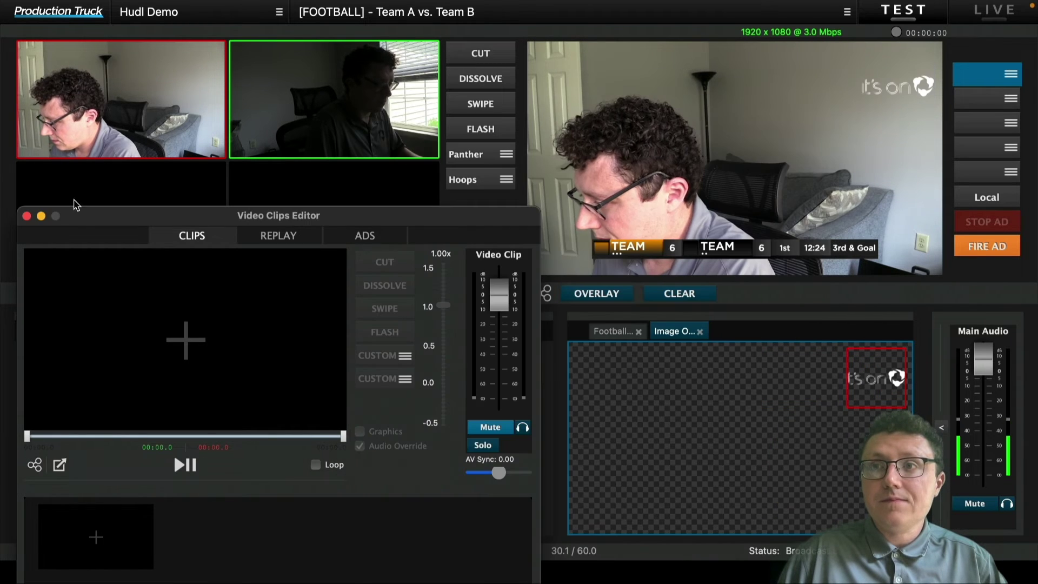
- Close the clips editor, cut program to Camera 2, and capture a replay
click(27, 216)
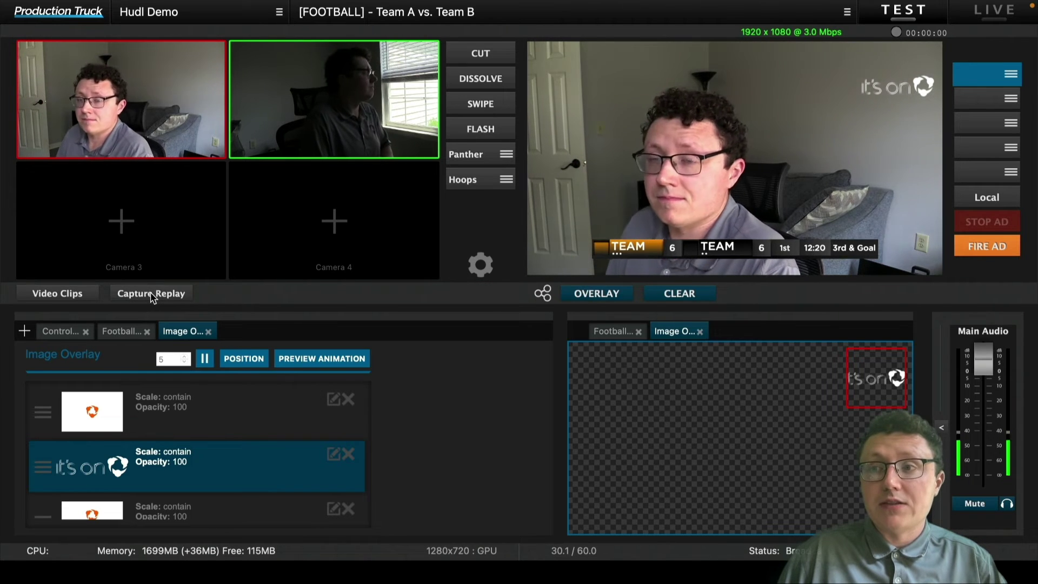
click(479, 56)
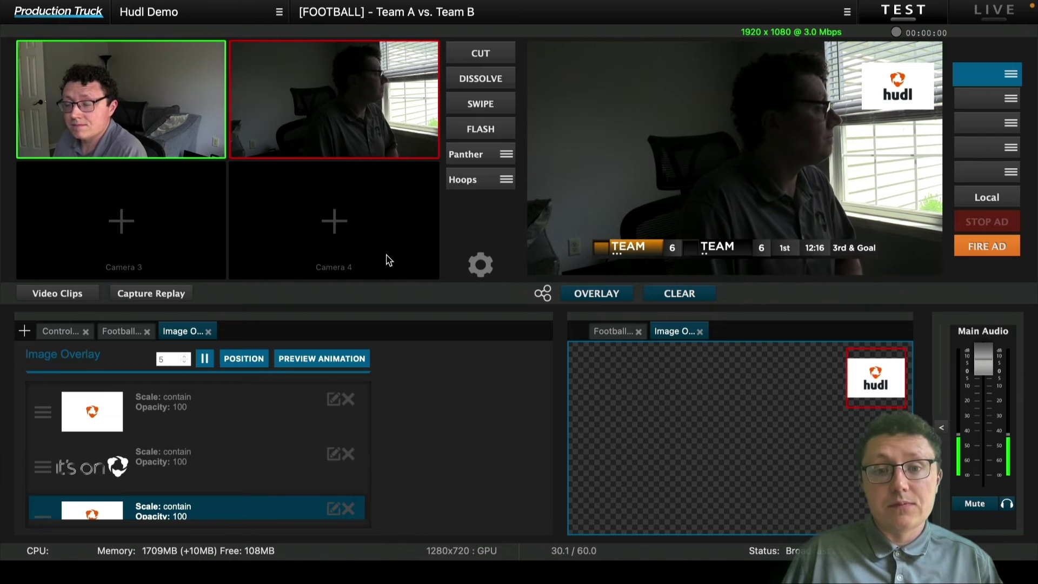
click(139, 295)
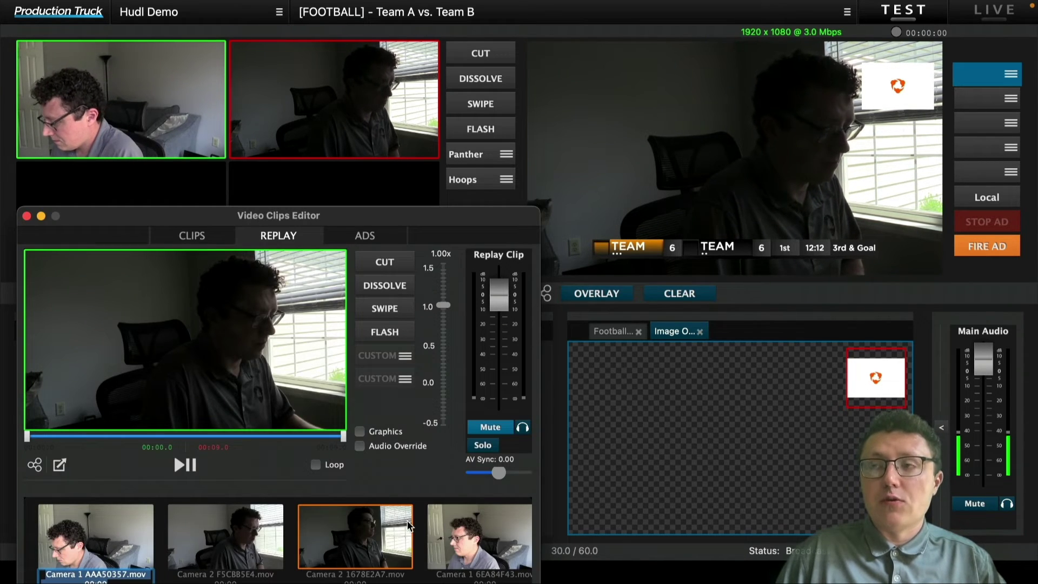
- Load the newest Camera 1 replay, scrub partway in, and trim its end
scroll(408, 535, right, 2)
click(368, 537)
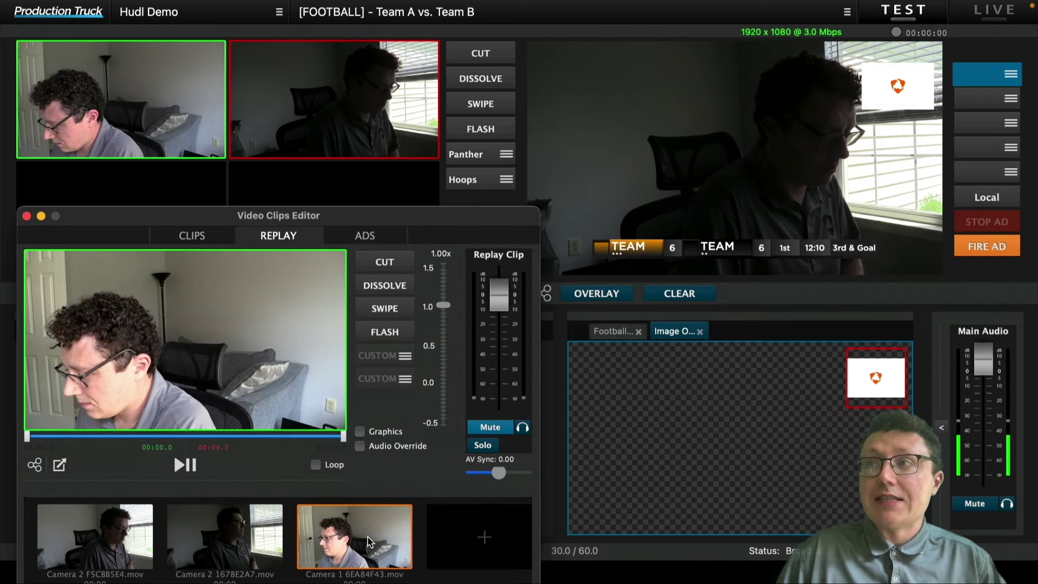
drag(27, 436, 231, 441)
drag(341, 440, 326, 440)
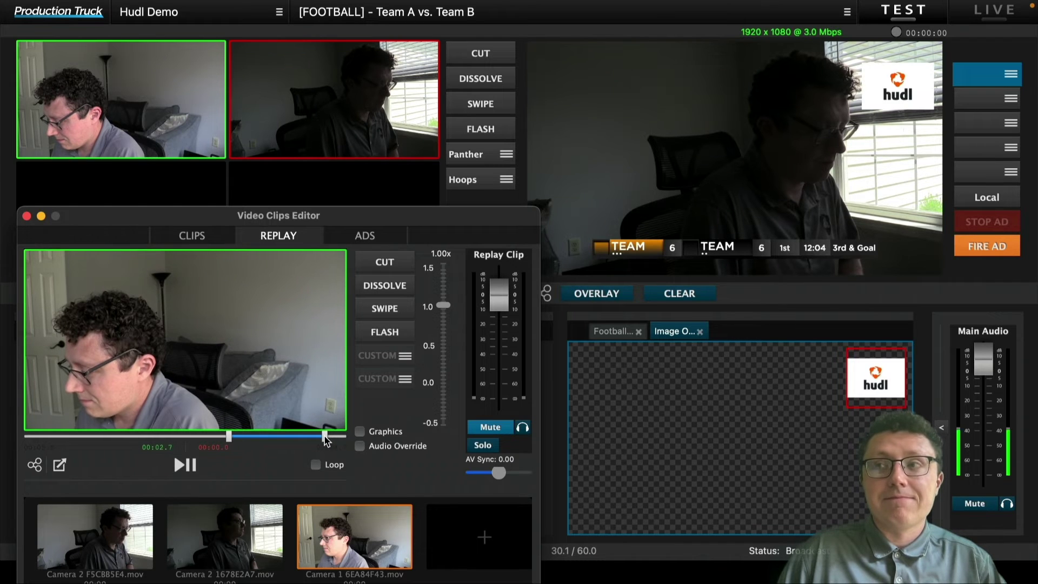
- Air the Camera 1 replay to program with Graphics and Audio Override both enabled
click(384, 263)
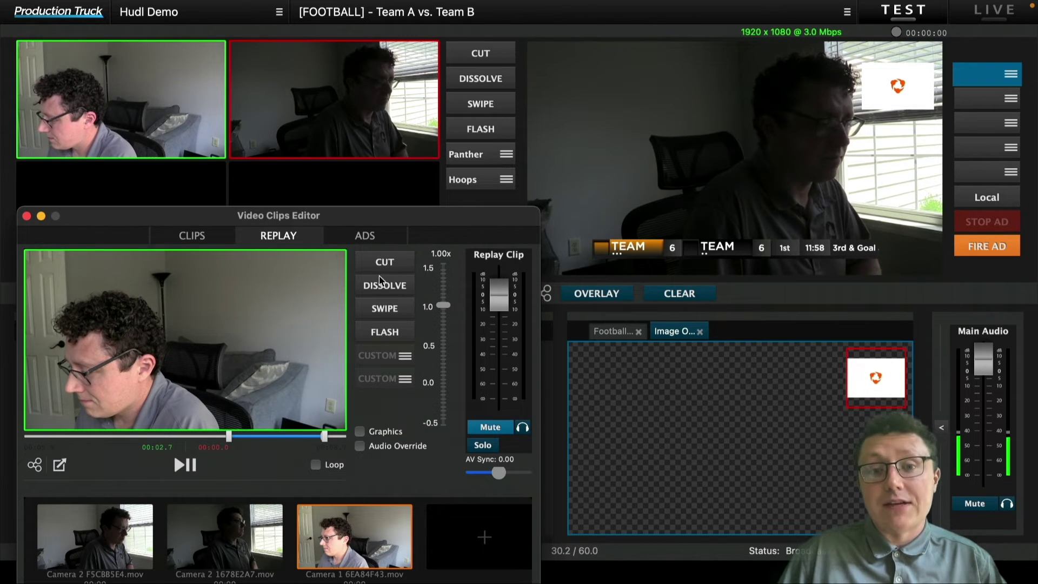
click(381, 284)
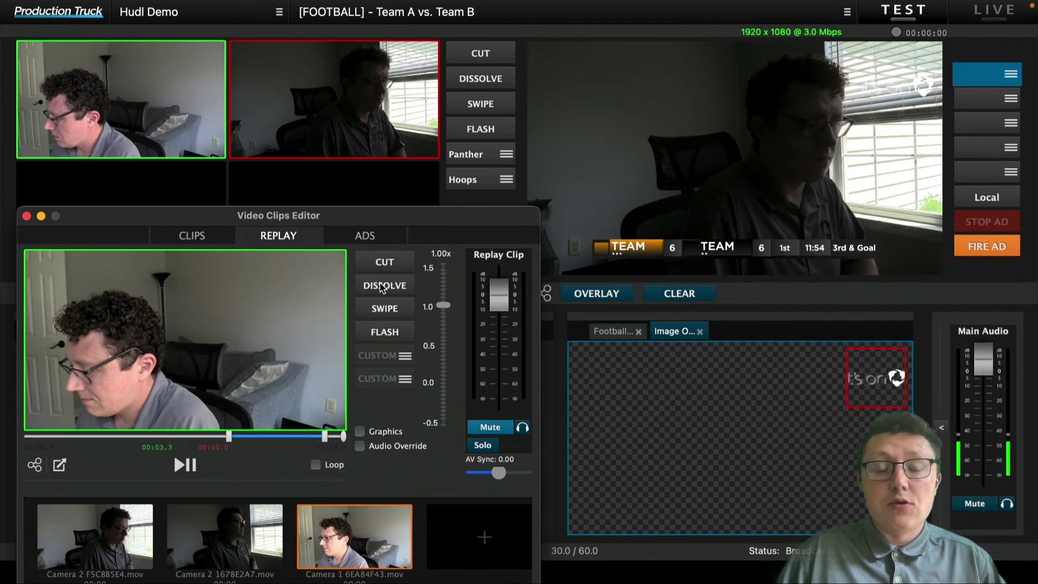
click(359, 432)
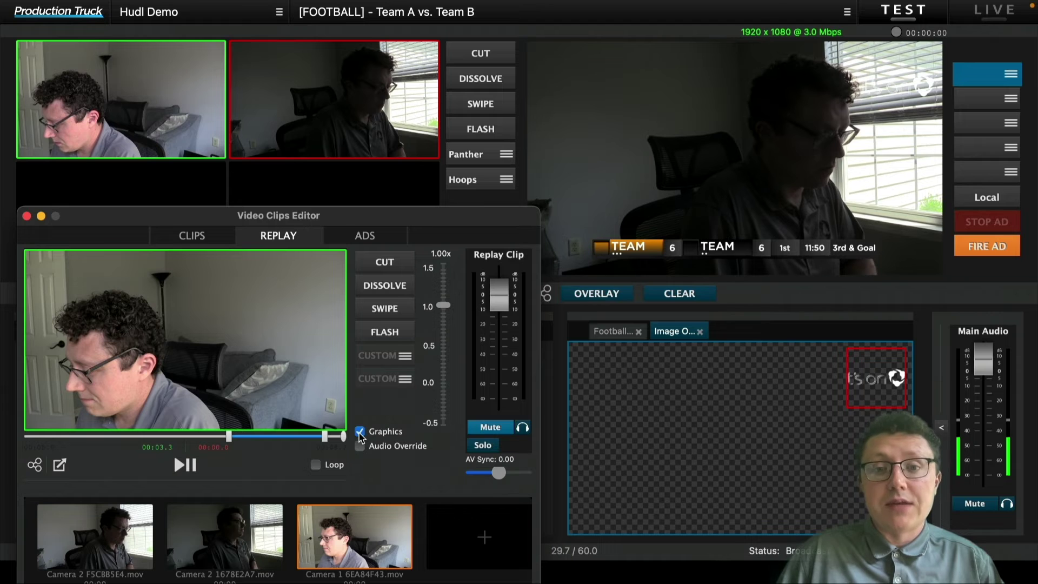
click(384, 264)
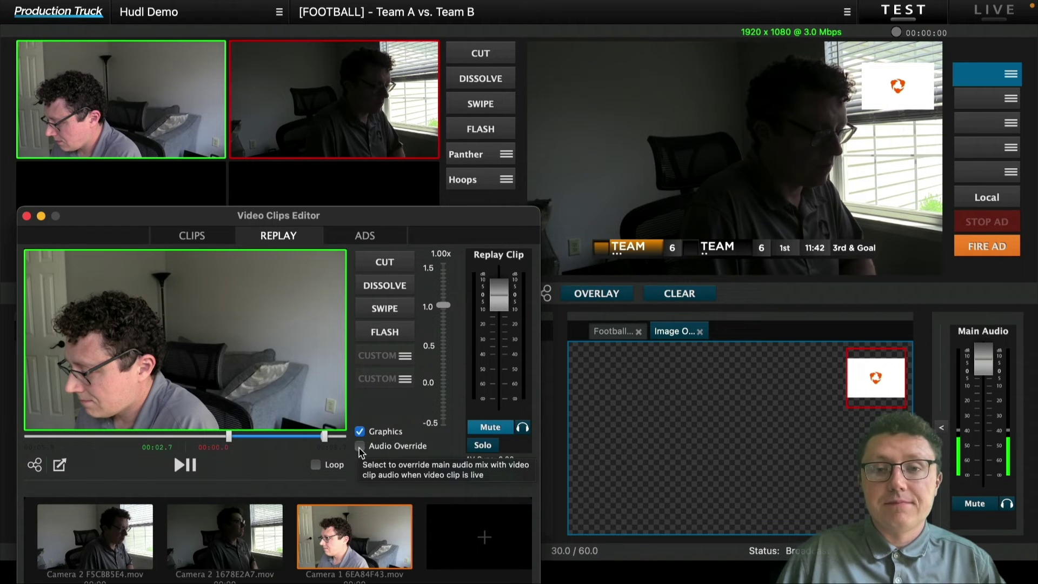
click(360, 447)
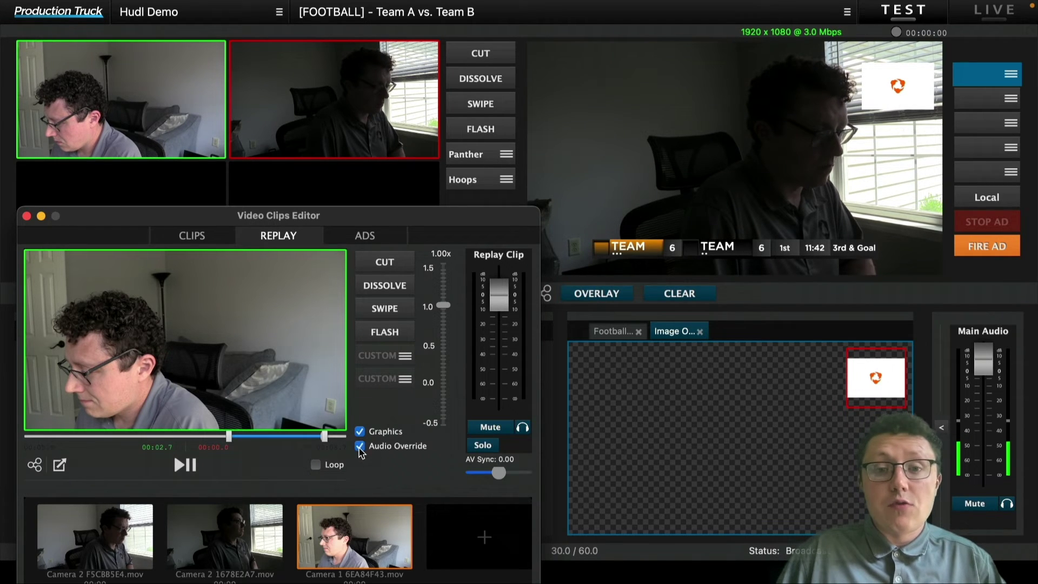
click(384, 263)
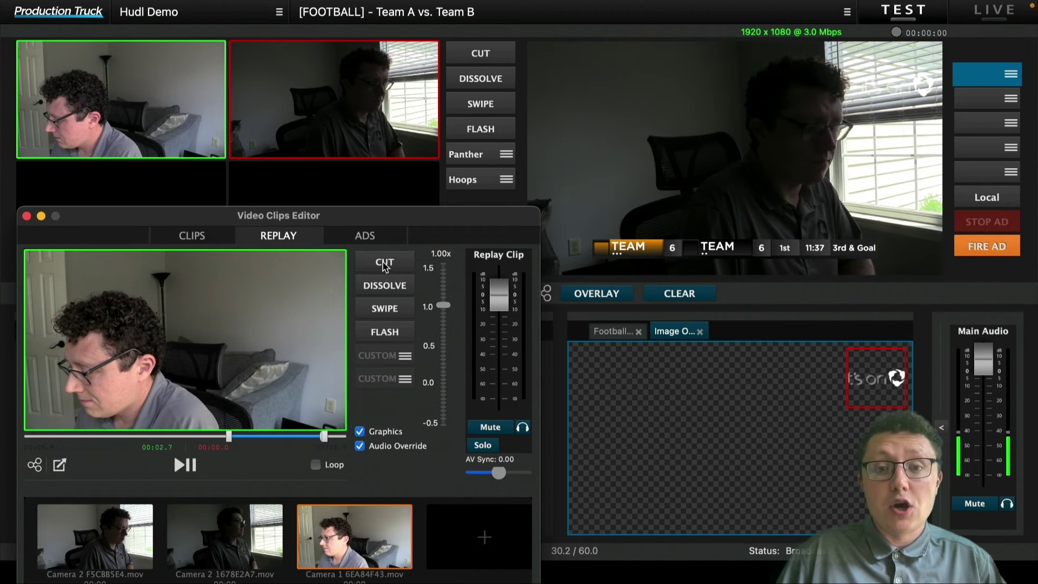
- Close the replay editor and start a confirmed prebroadcast test stream
click(27, 217)
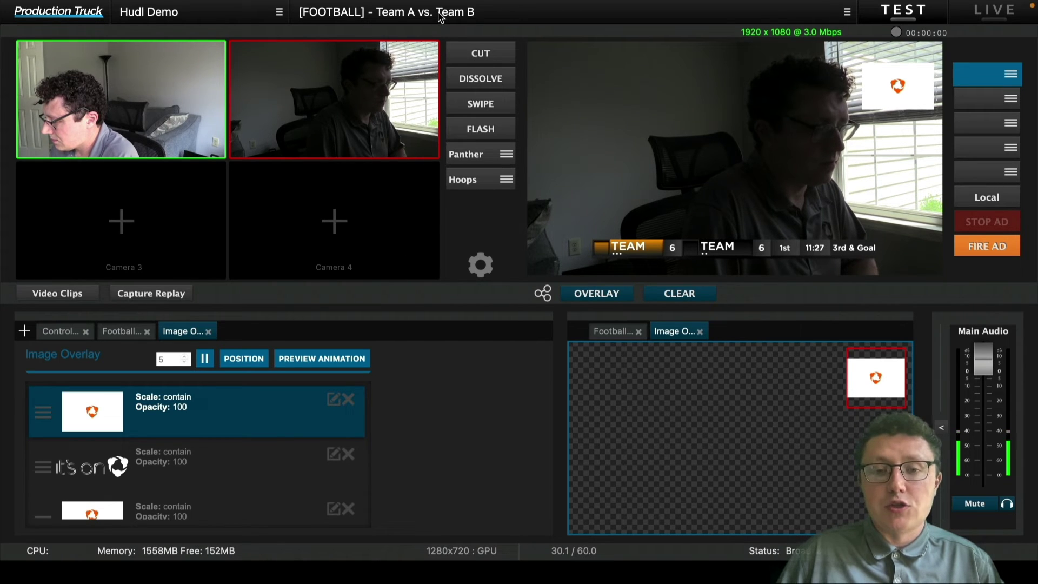
click(888, 12)
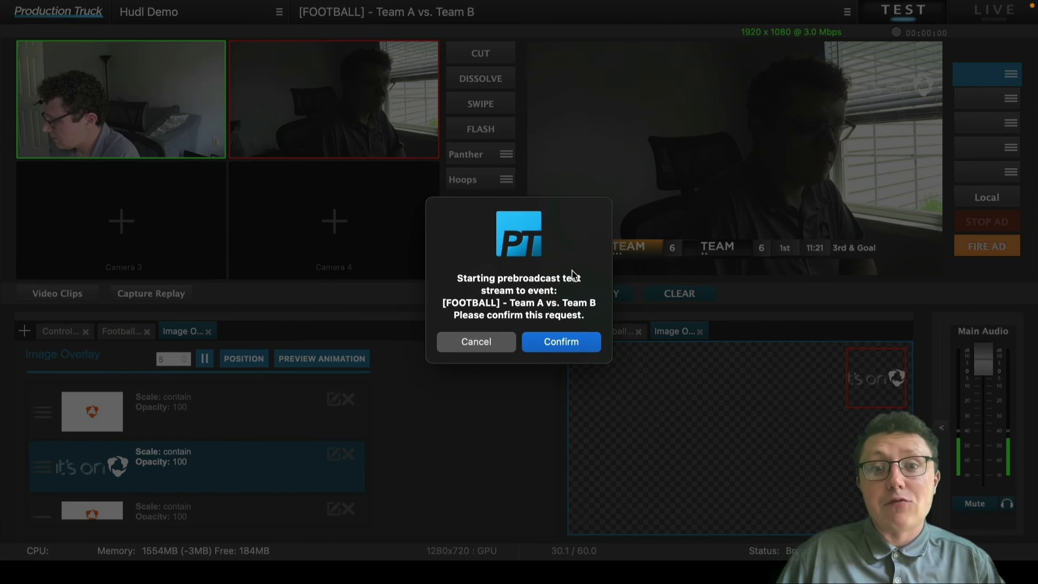
click(557, 345)
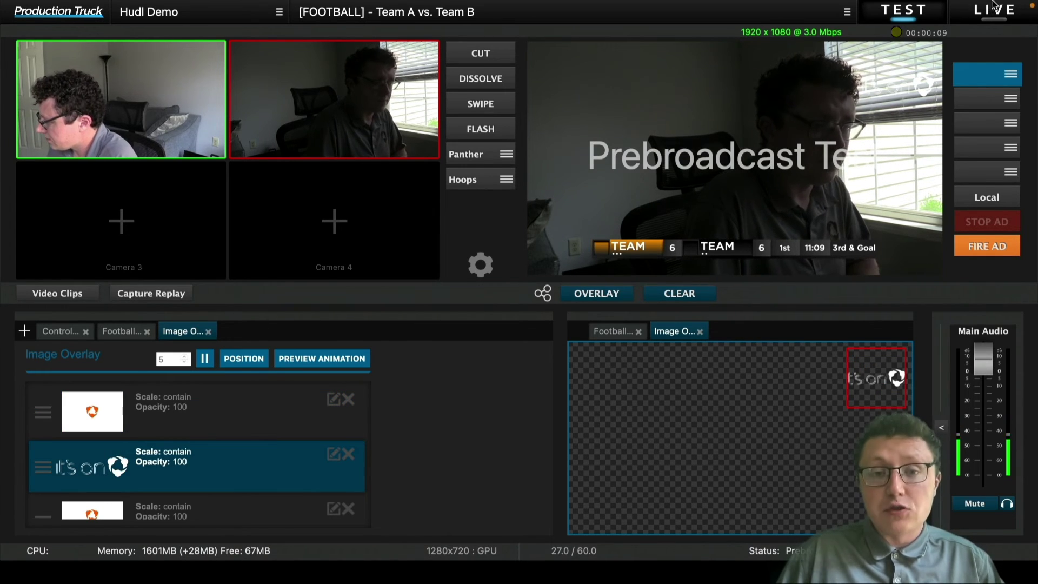
mouse_move(992, 14)
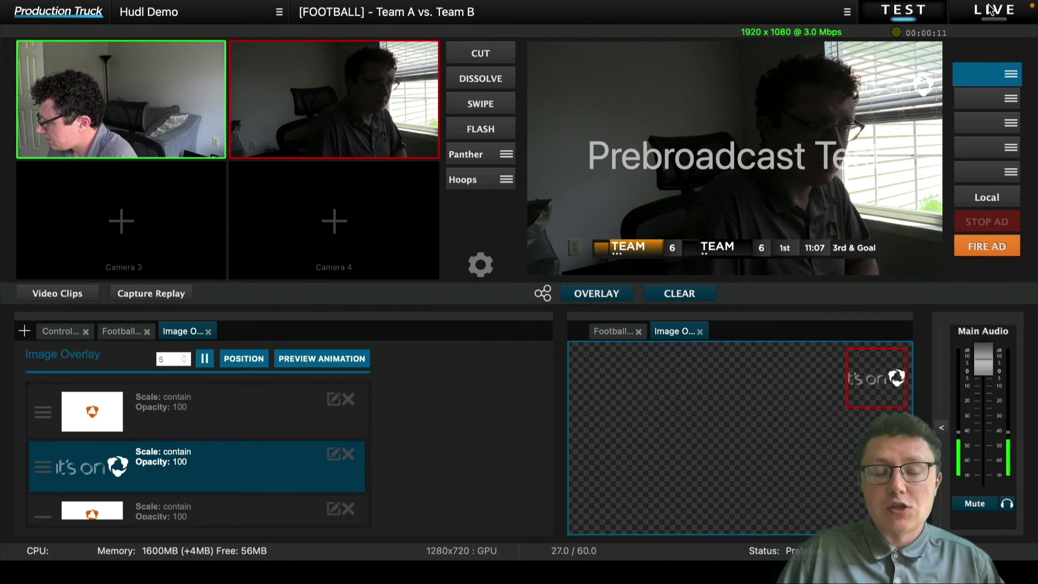
- Start and confirm the live stream to the Team A vs. Team B event
click(993, 11)
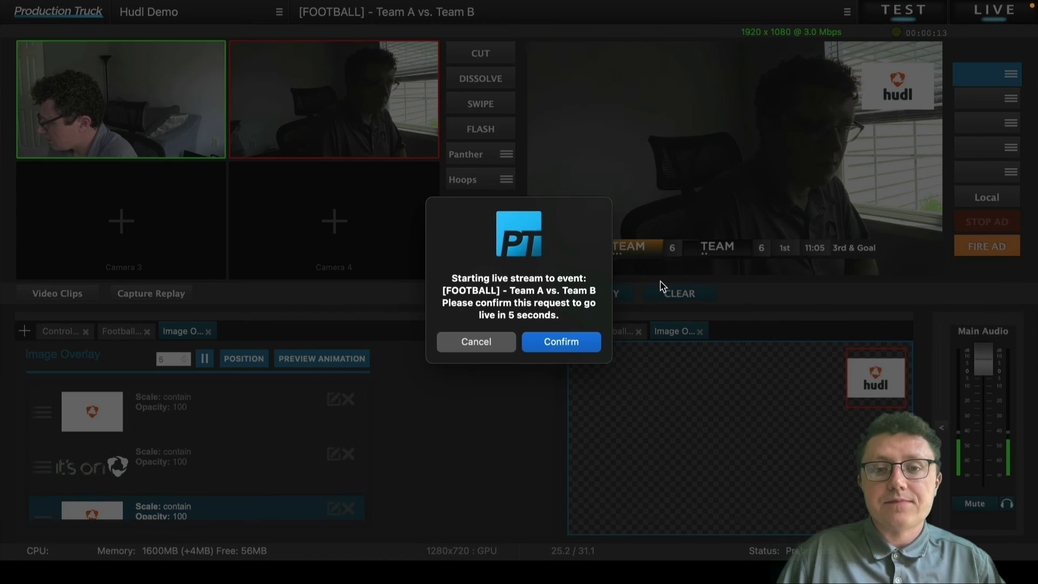
click(565, 343)
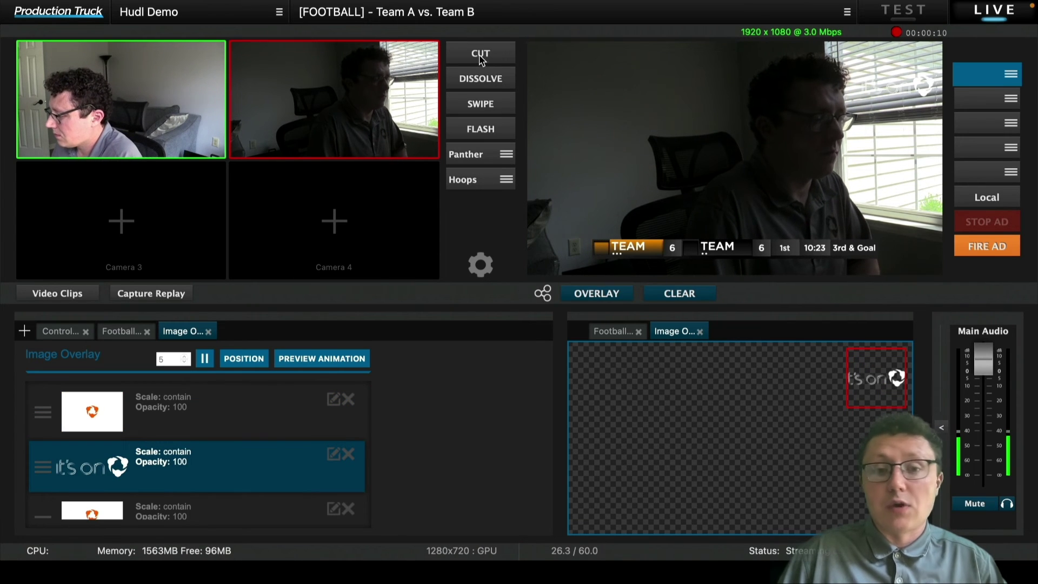
- On camera 1, add a 6-point touchdown to the first team, raising its score to 12, then return to camera 2
click(481, 56)
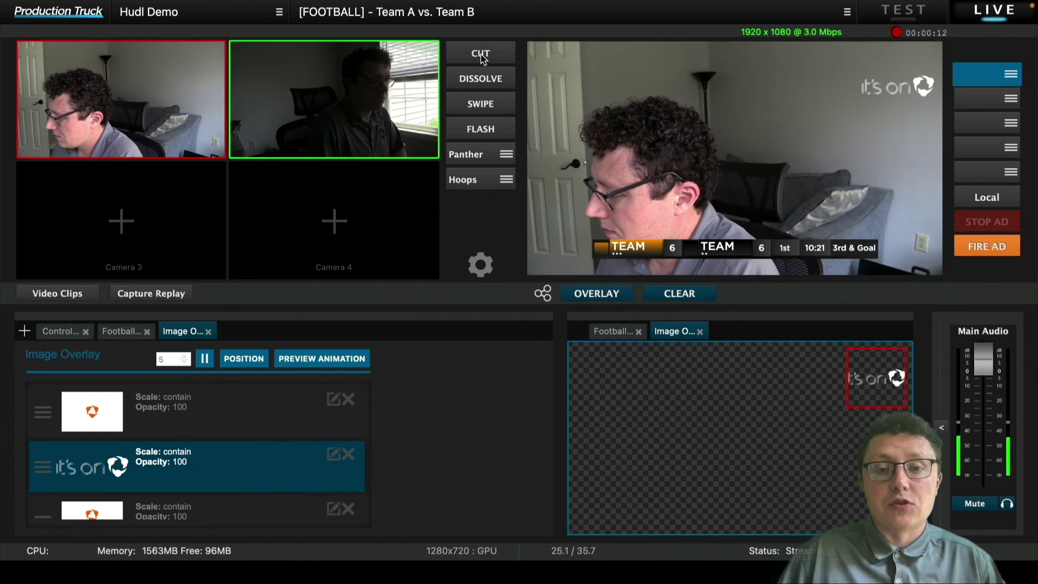
click(61, 331)
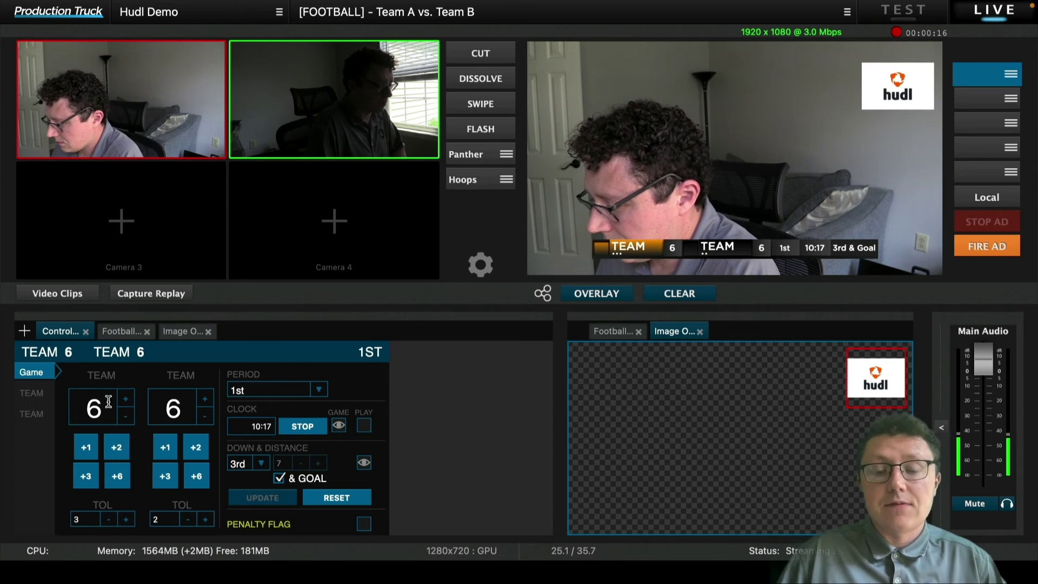
click(113, 477)
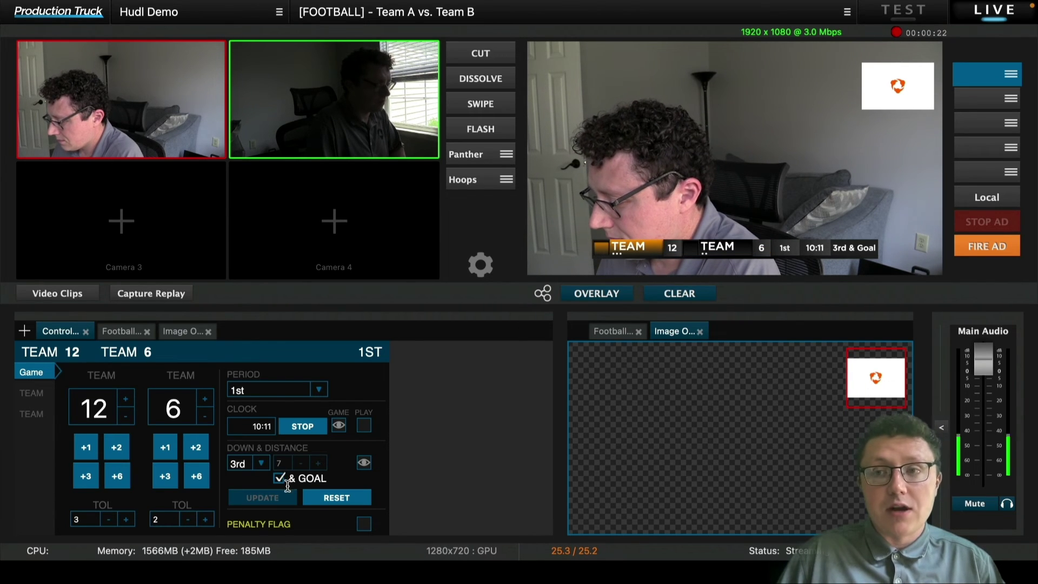
click(501, 54)
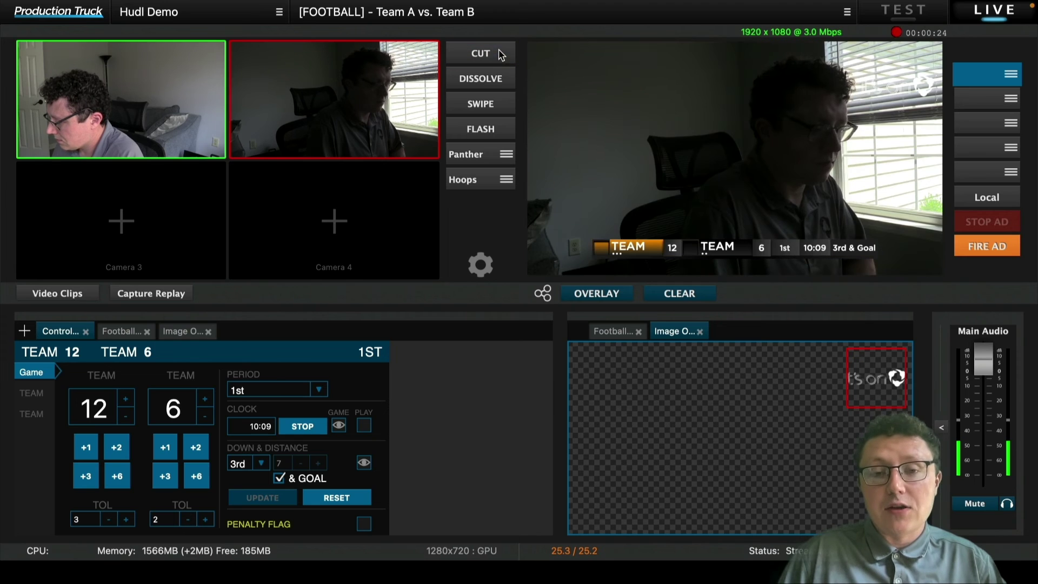
- Capture a replay and play the Camera 2 h00m00s29 clip to program, trimmed to start at 00:04.1
click(152, 294)
scroll(445, 543, right, 5)
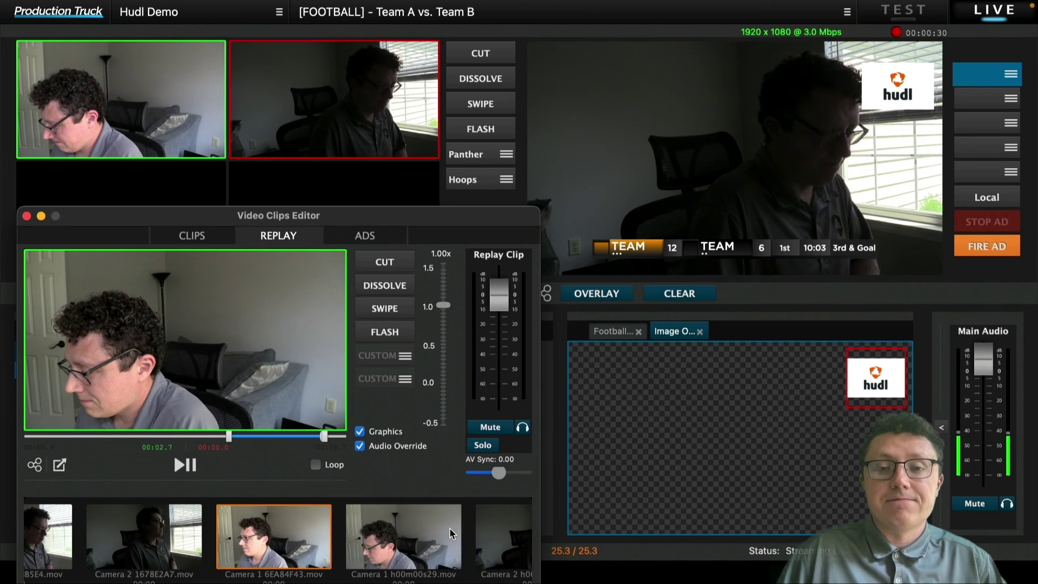
click(332, 536)
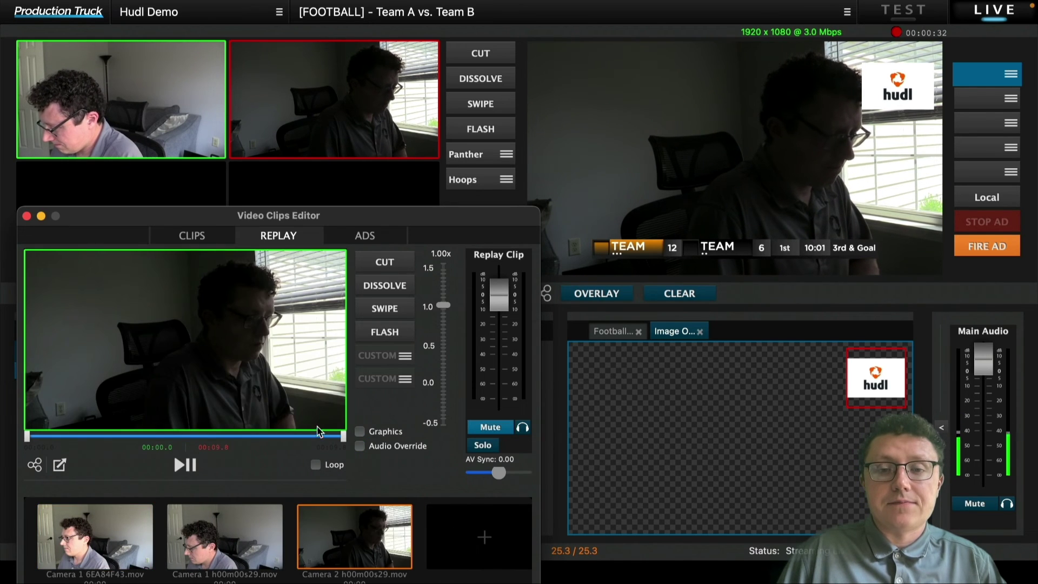
drag(27, 436, 211, 436)
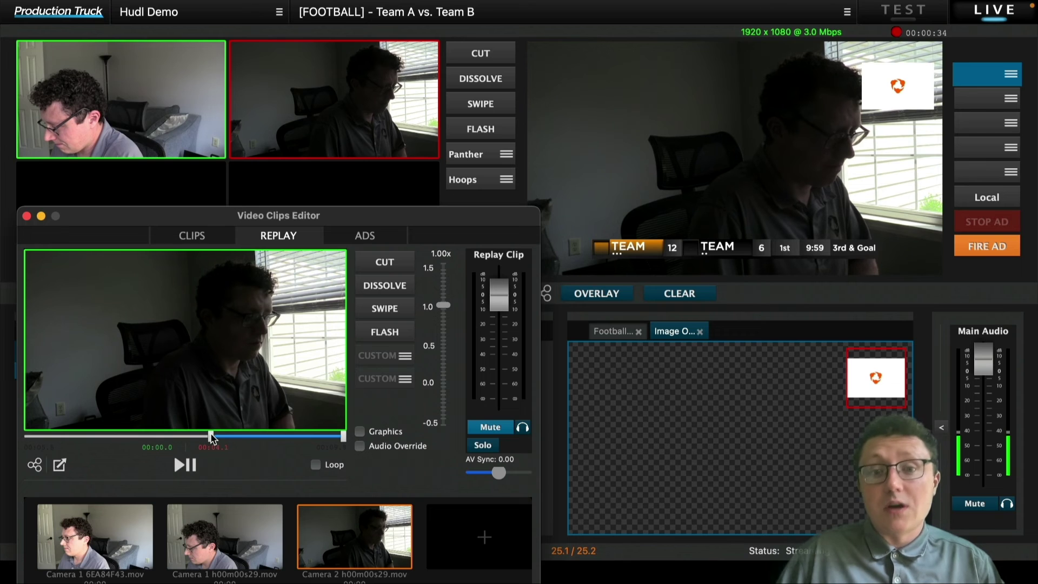
key(ctrl+Right)
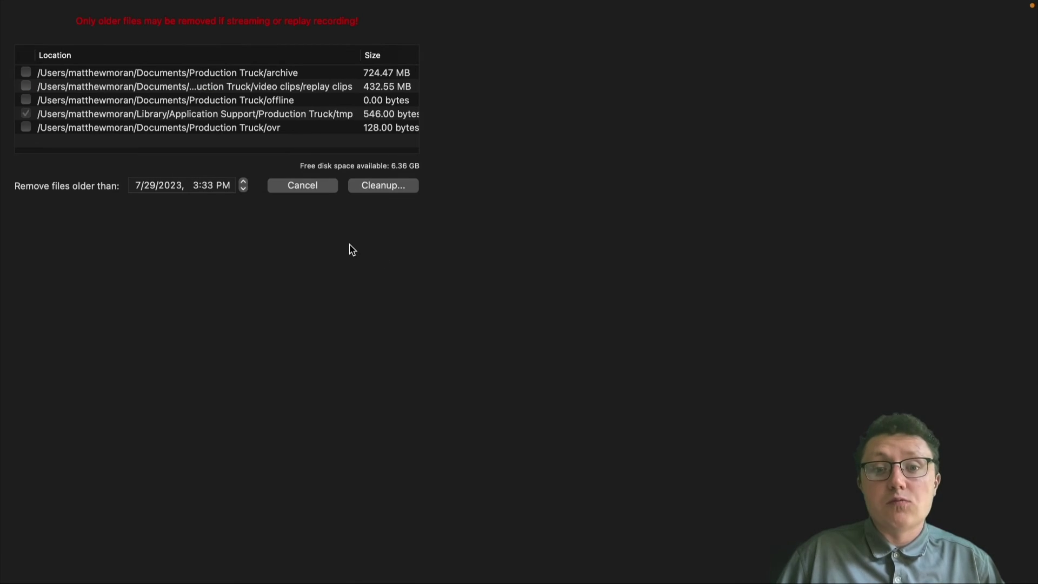
click(307, 186)
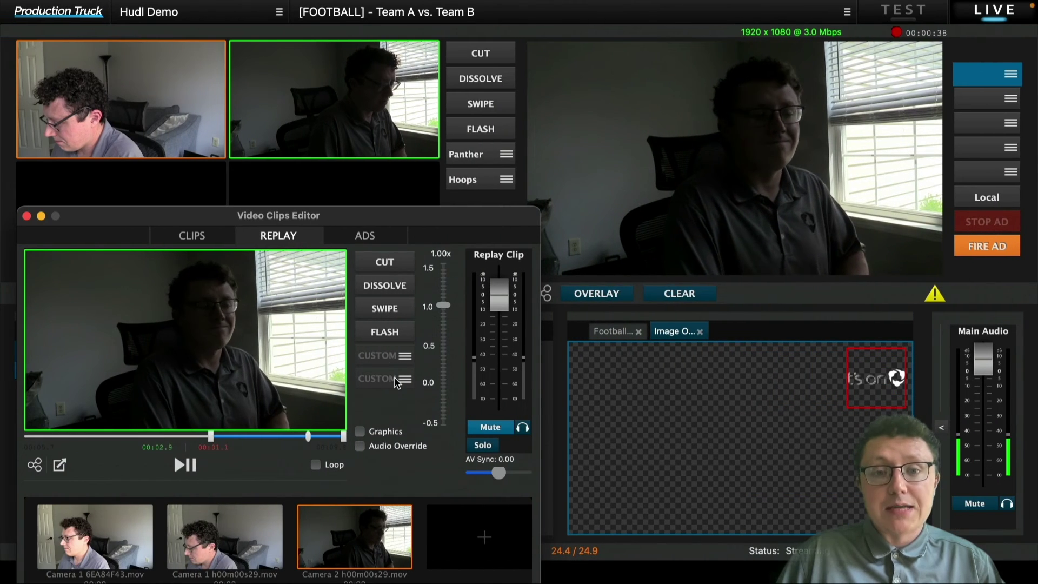
click(384, 263)
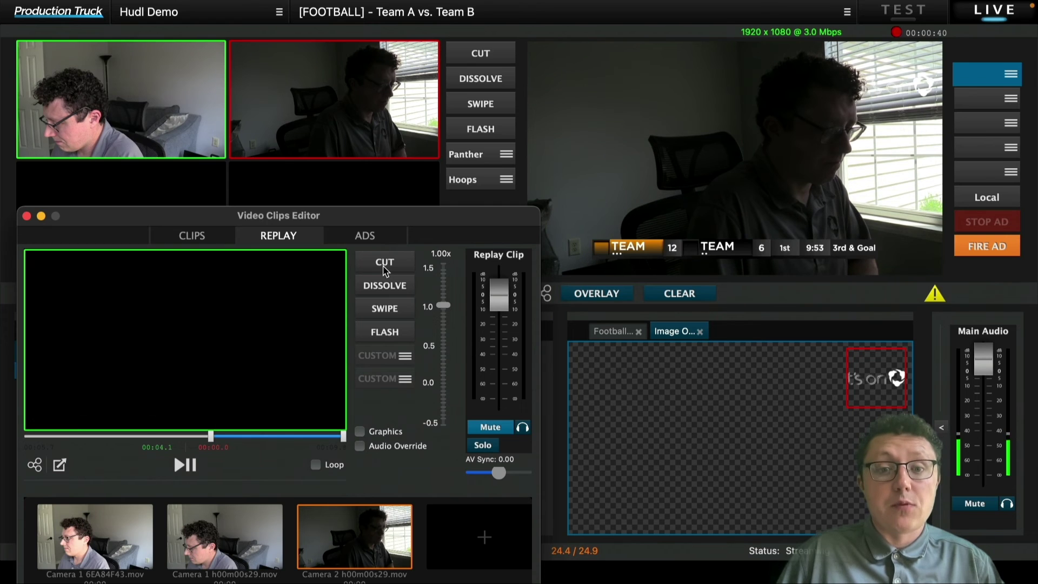
click(385, 267)
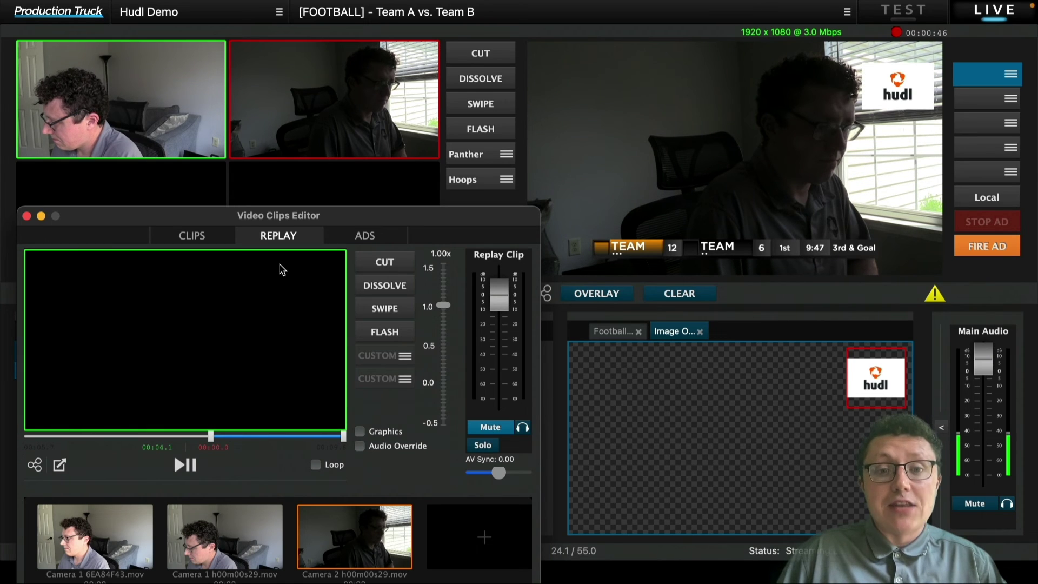
- Close the replay clip editor and stop the live stream
click(27, 216)
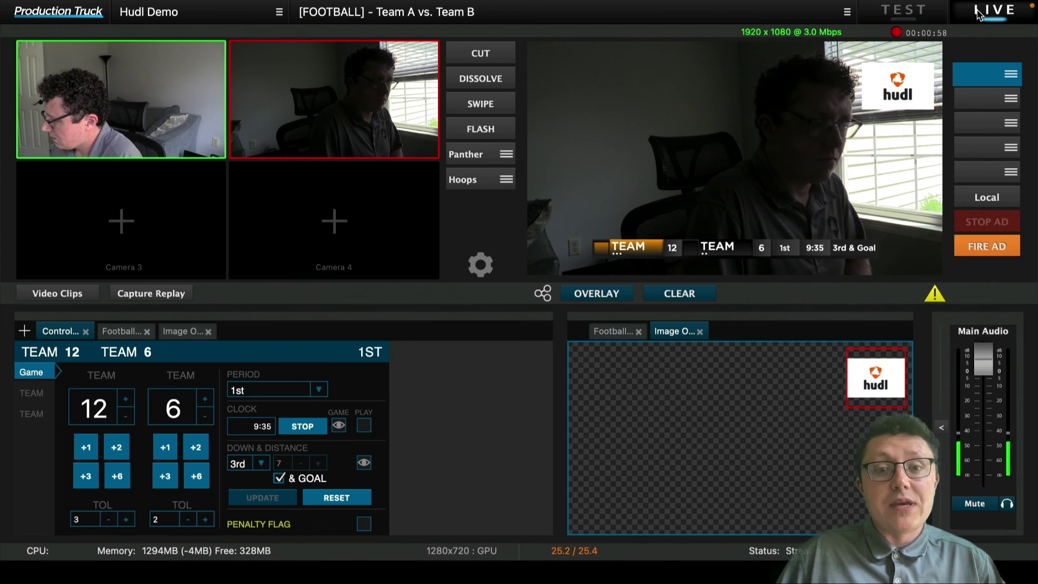
mouse_move(991, 11)
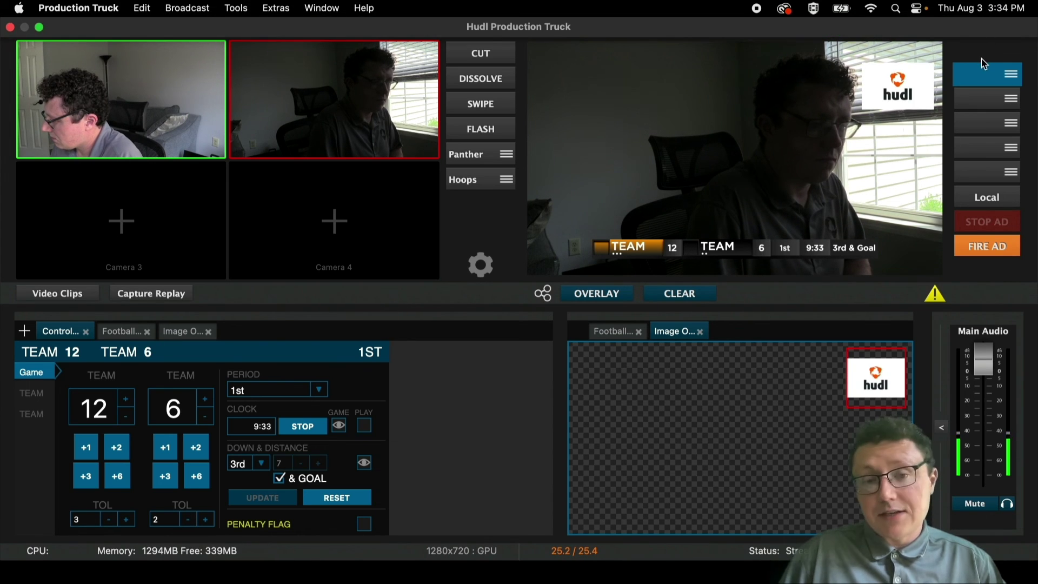
click(987, 16)
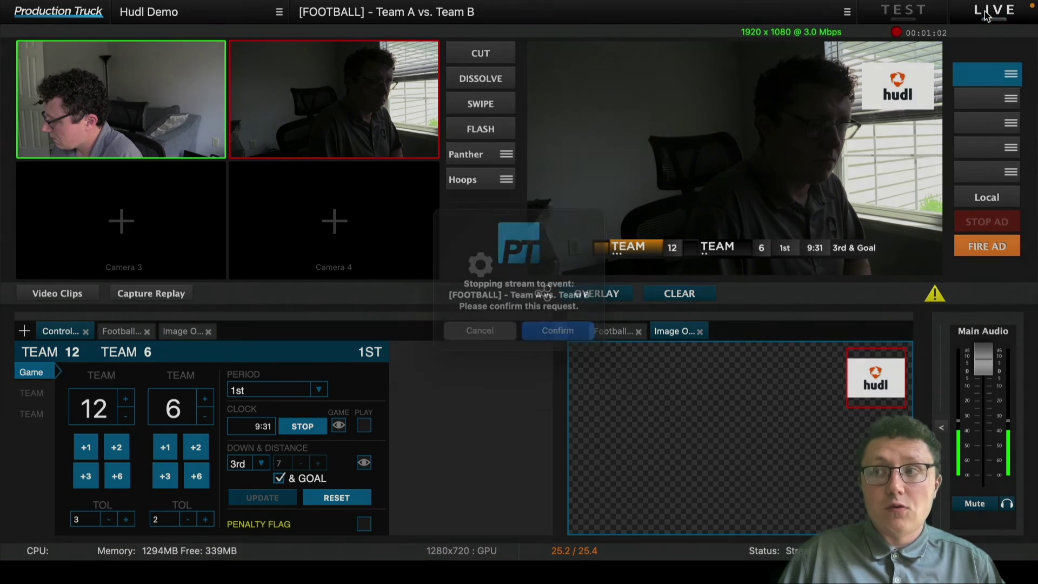
click(550, 336)
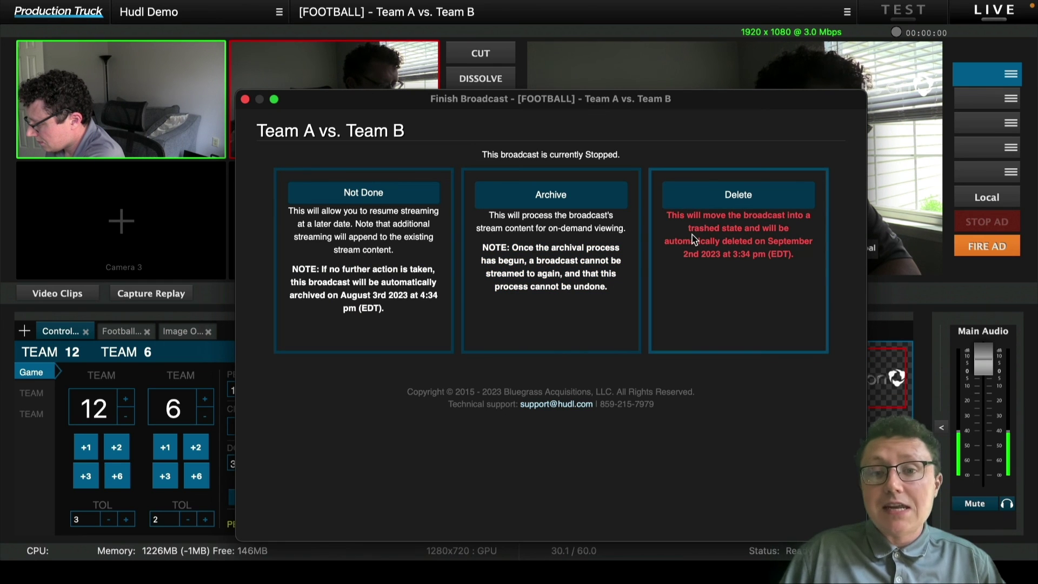
- Archive the Team A vs. Team B broadcast for on-demand viewing, leaving no broadcasts available
click(570, 202)
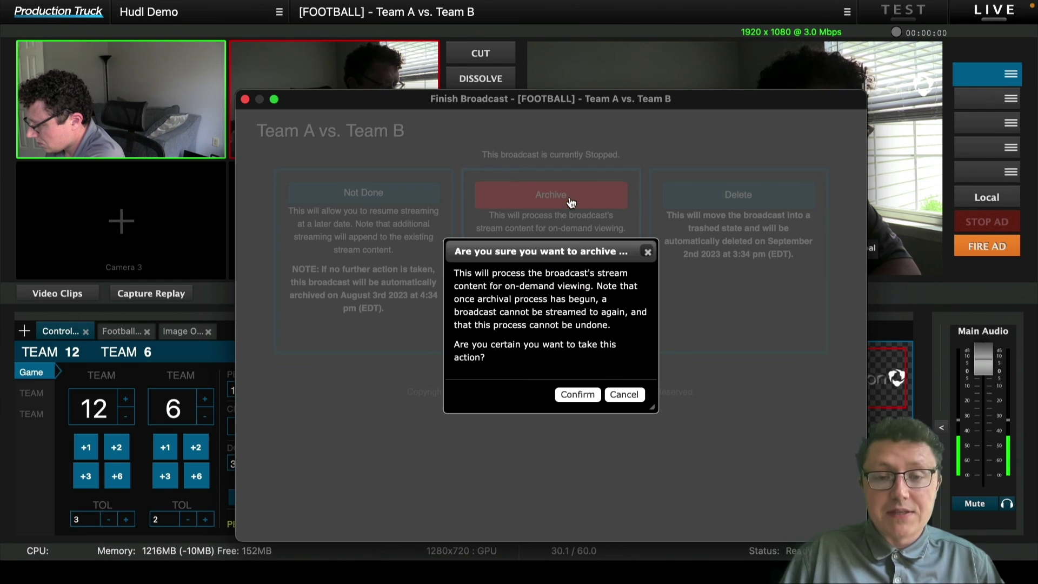
click(586, 395)
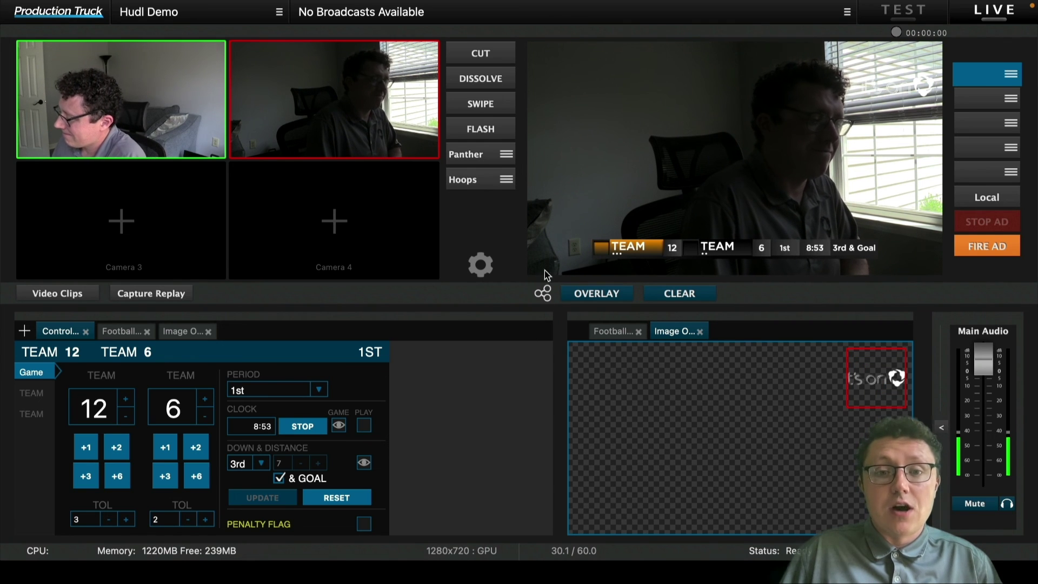
mouse_move(141, 21)
click(78, 8)
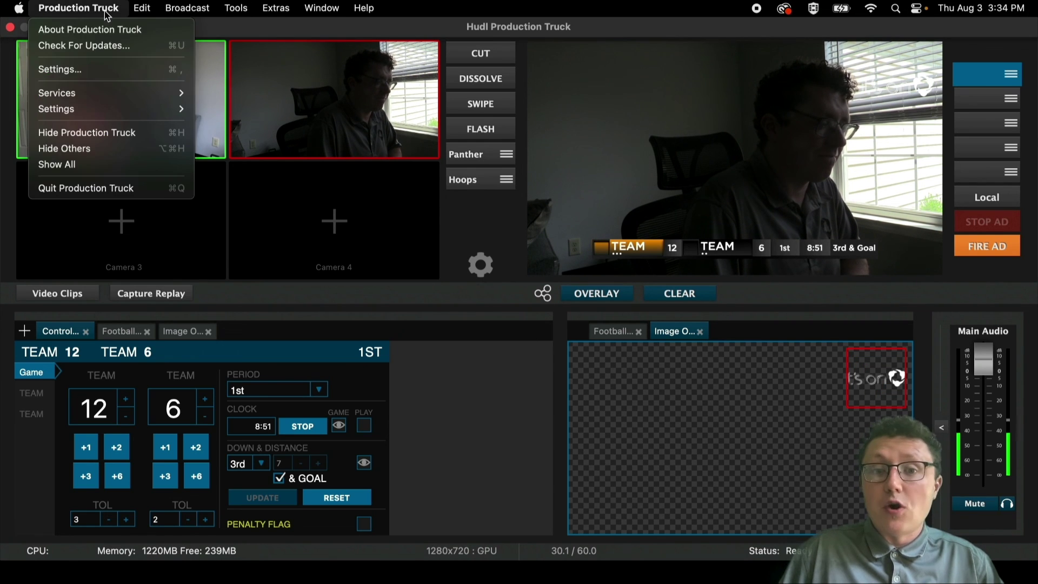
- Quit Production Truck from its application menu
click(78, 188)
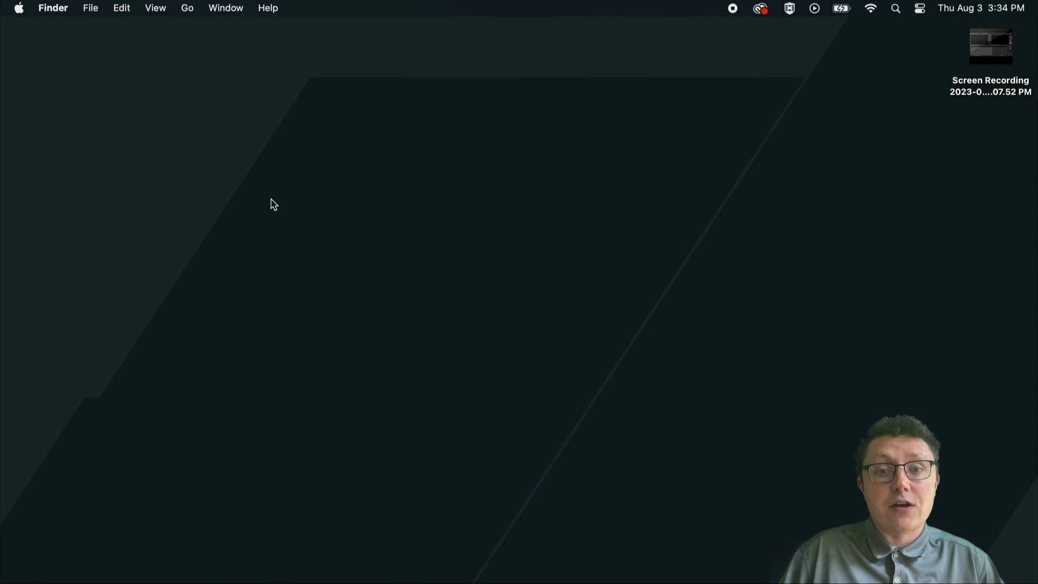